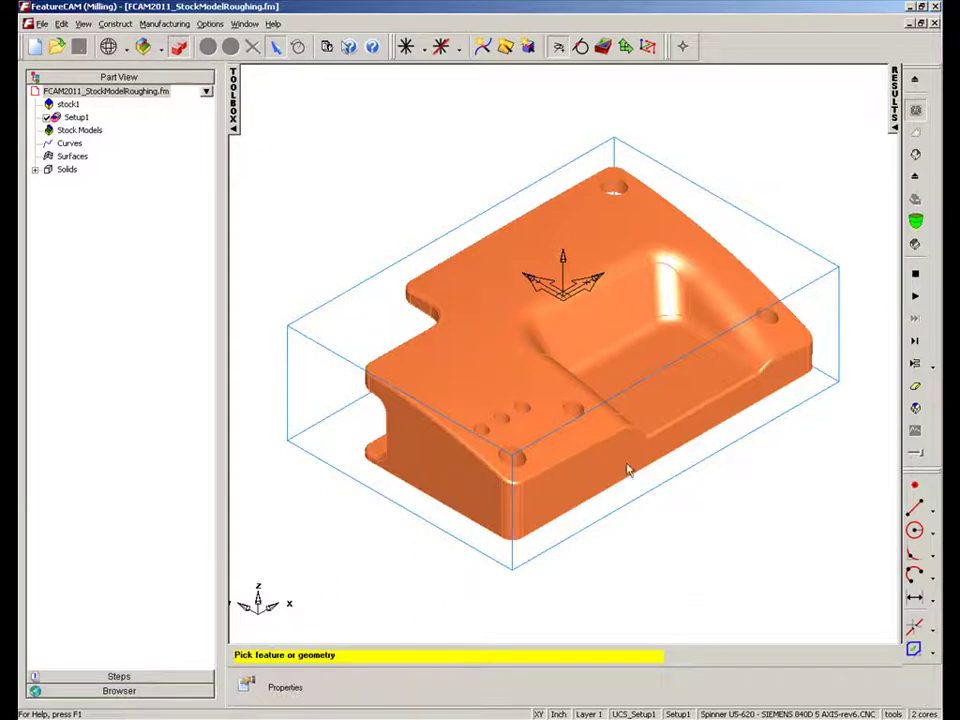
- Start a single-operation Z Level roughing surface-milling feature on the whole part
right_click(518, 716)
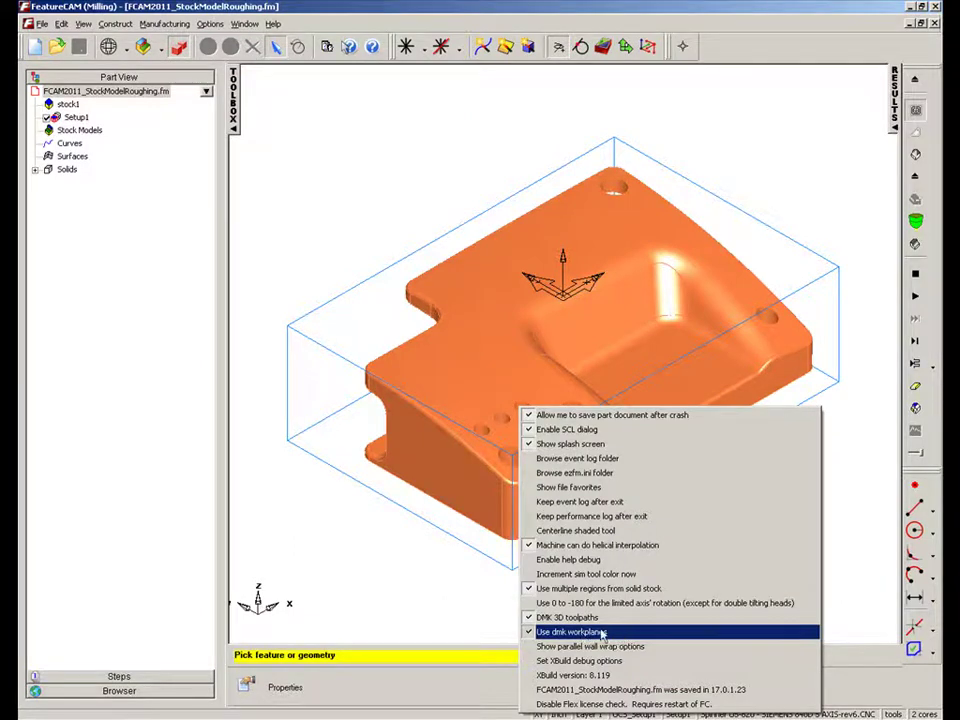
left_click(475, 697)
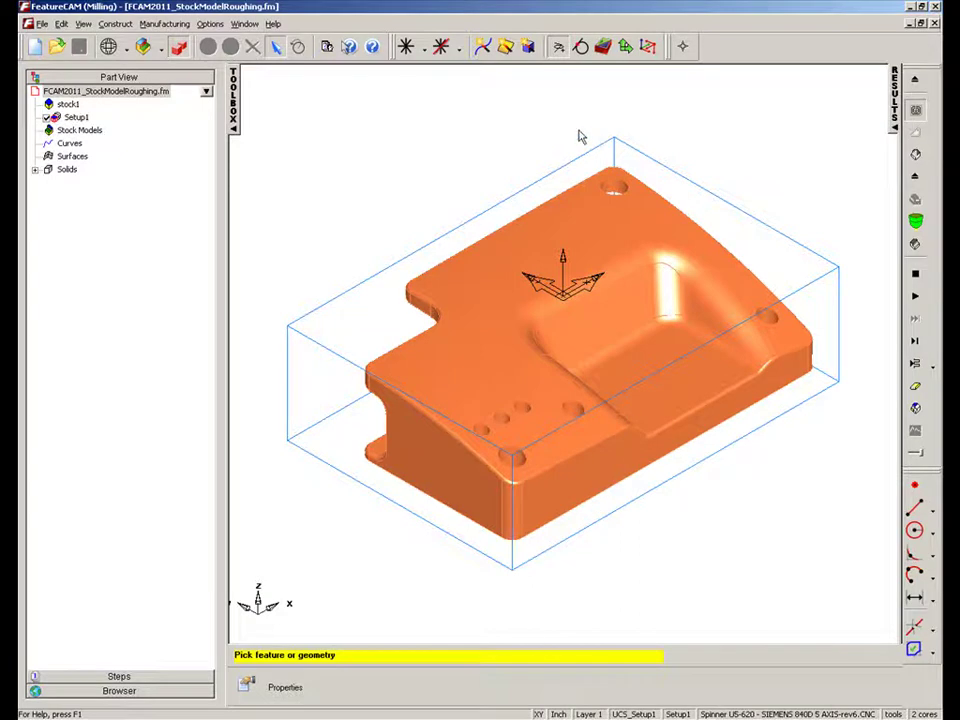
key("ctrl+a")
left_click(625, 46)
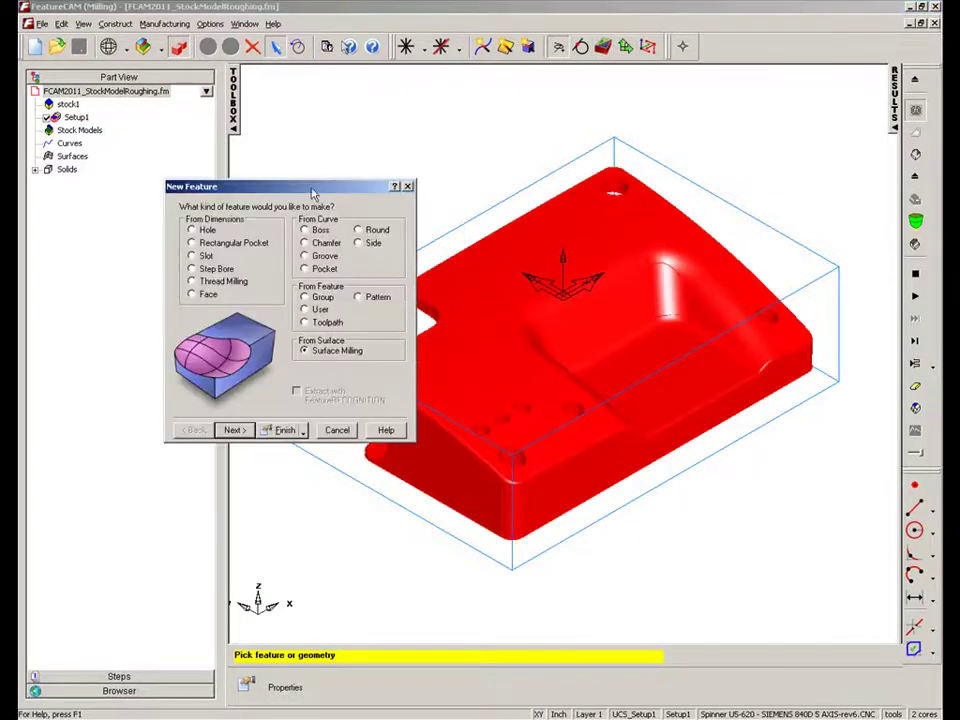
left_click(238, 430)
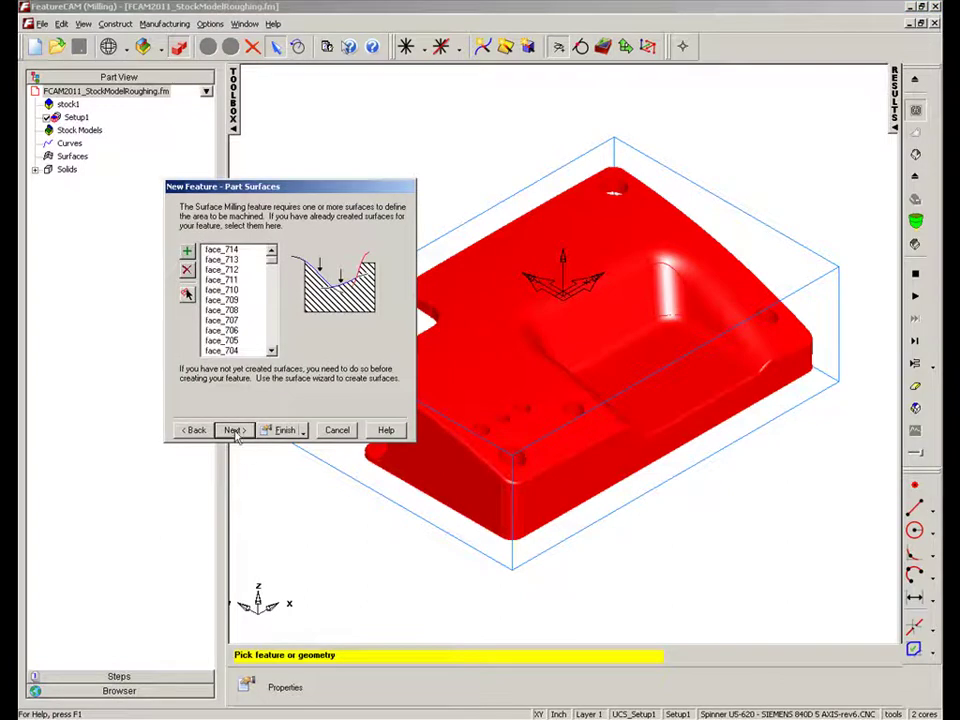
left_click(234, 430)
left_click(205, 263)
left_click(234, 430)
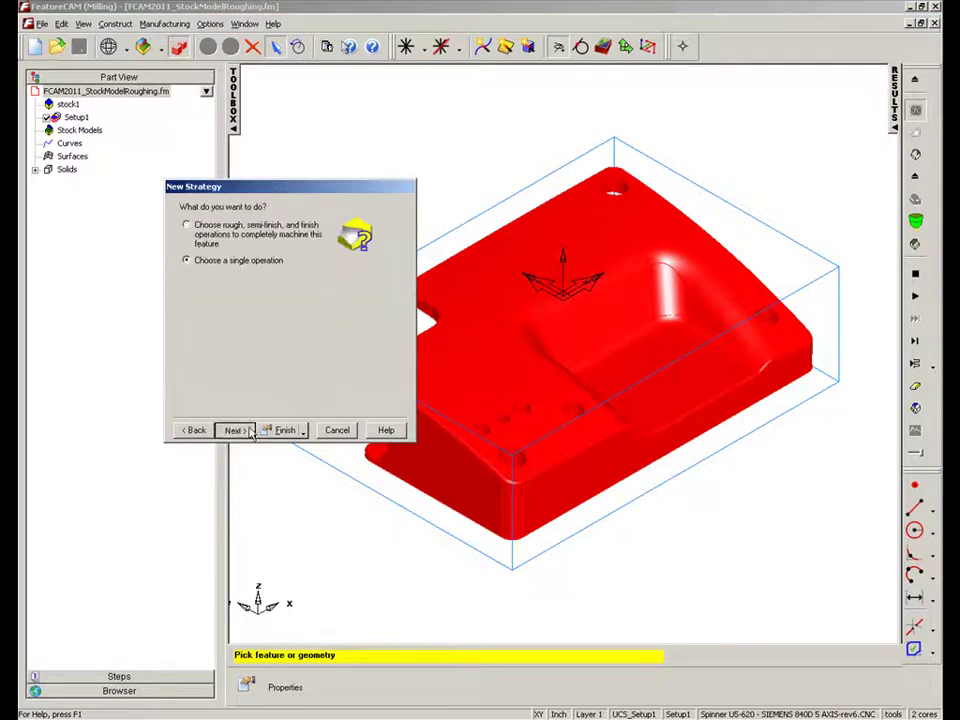
left_click(205, 347)
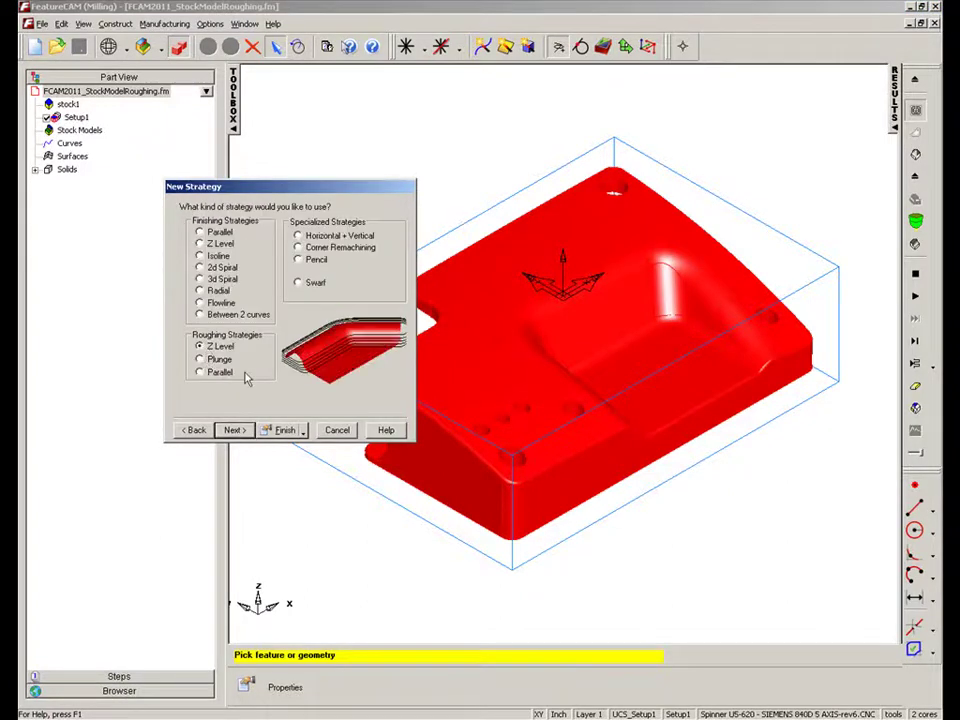
left_click(241, 430)
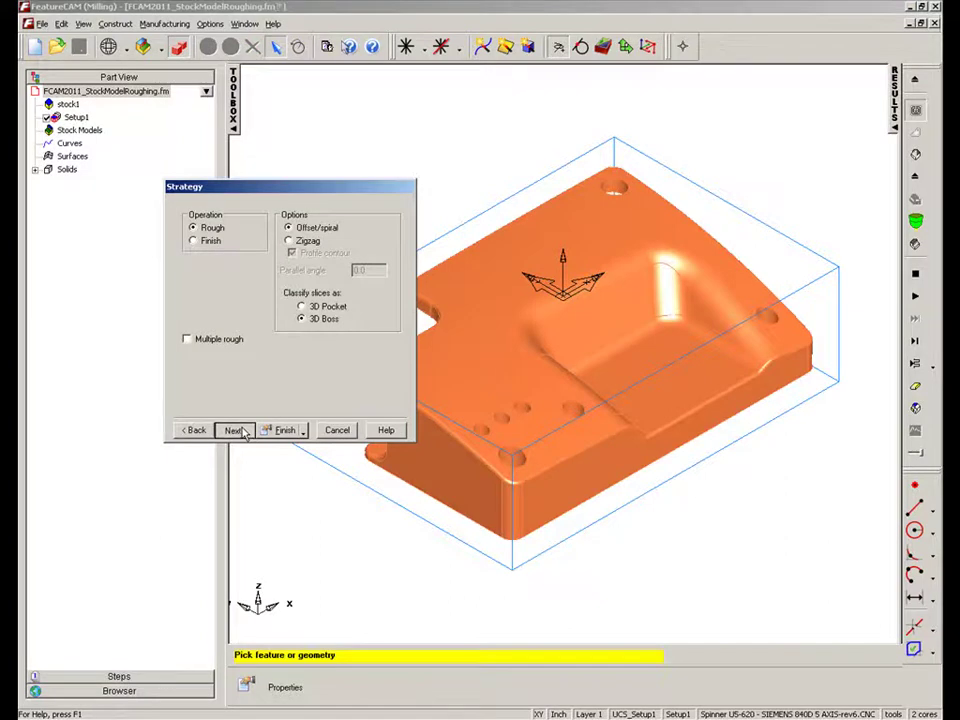
key("Return")
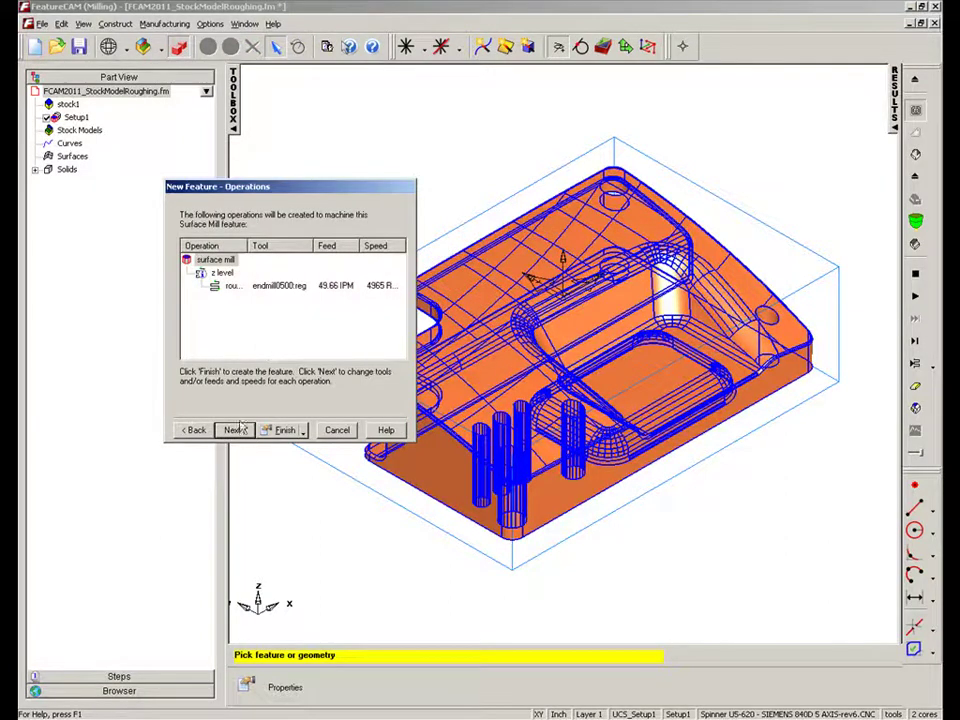
left_click(240, 430)
- Search for and pick a 1-inch end mill, then finish the srf_mill1 feature
key("Down")
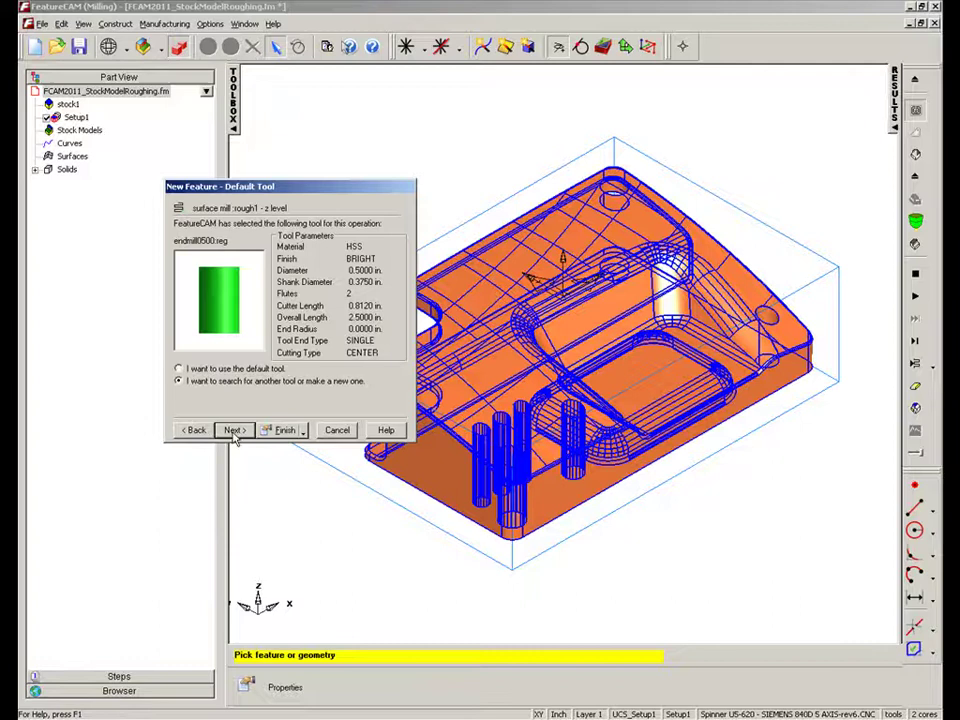
left_click(236, 430)
left_click(286, 247)
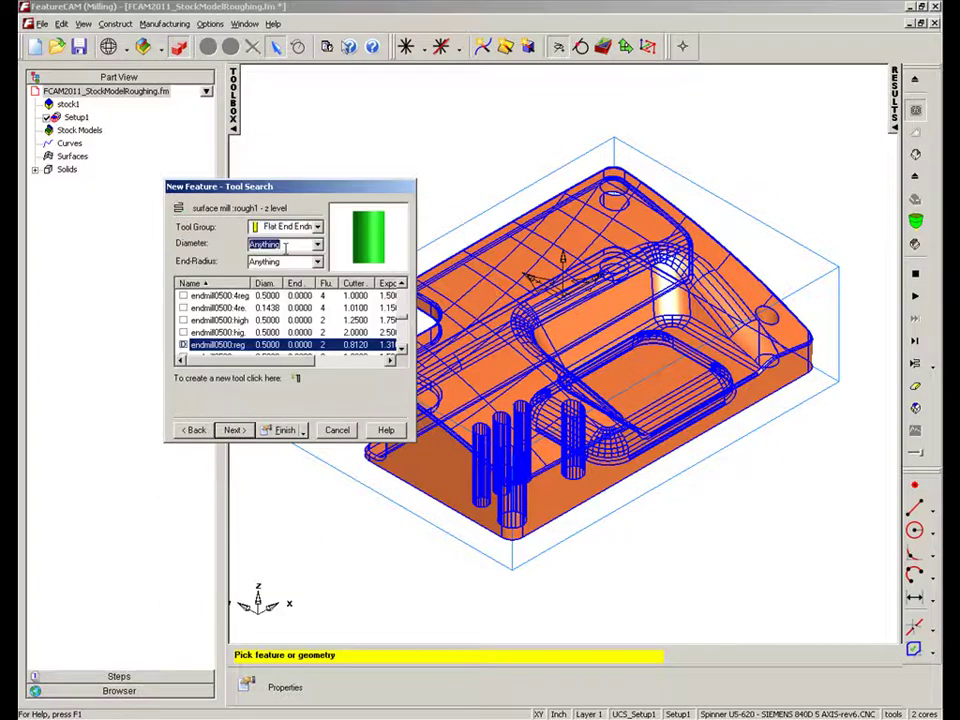
type("1")
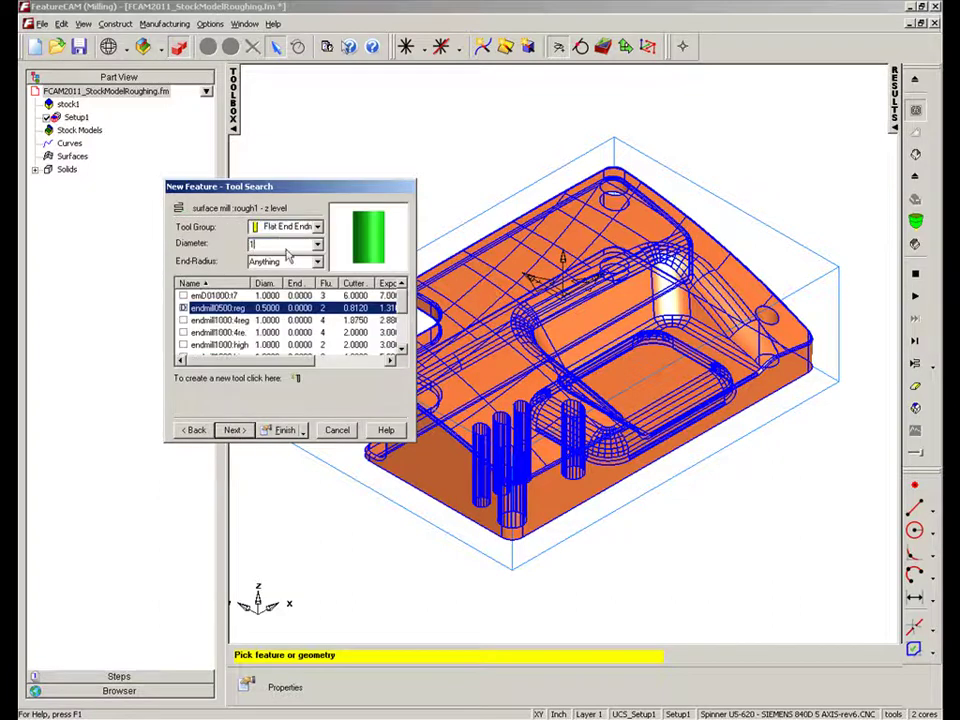
left_click(212, 344)
left_click(236, 430)
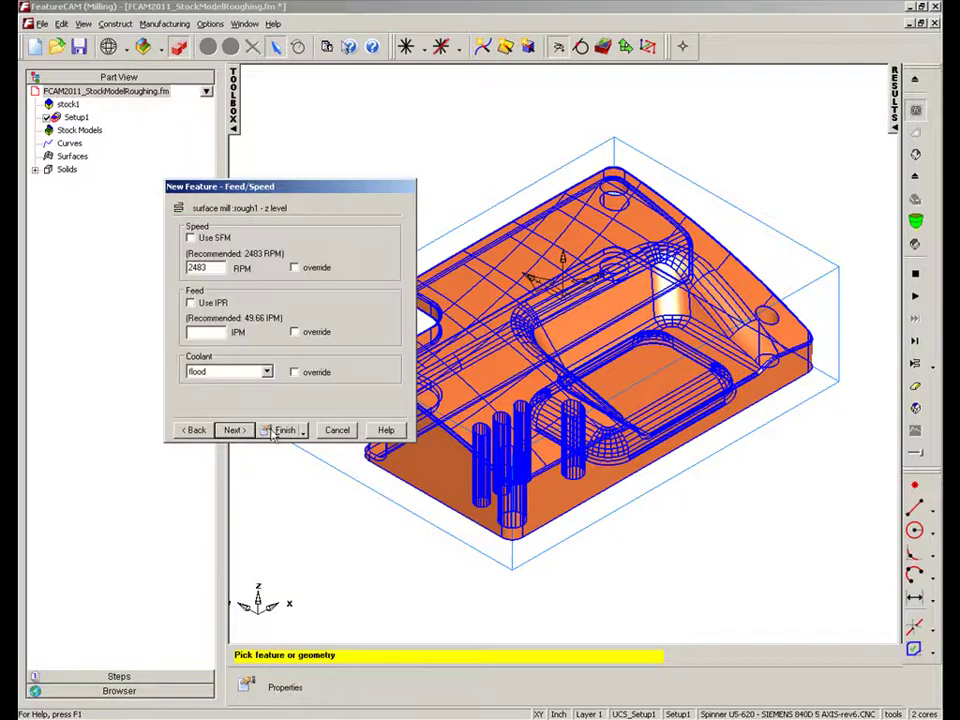
left_click(284, 430)
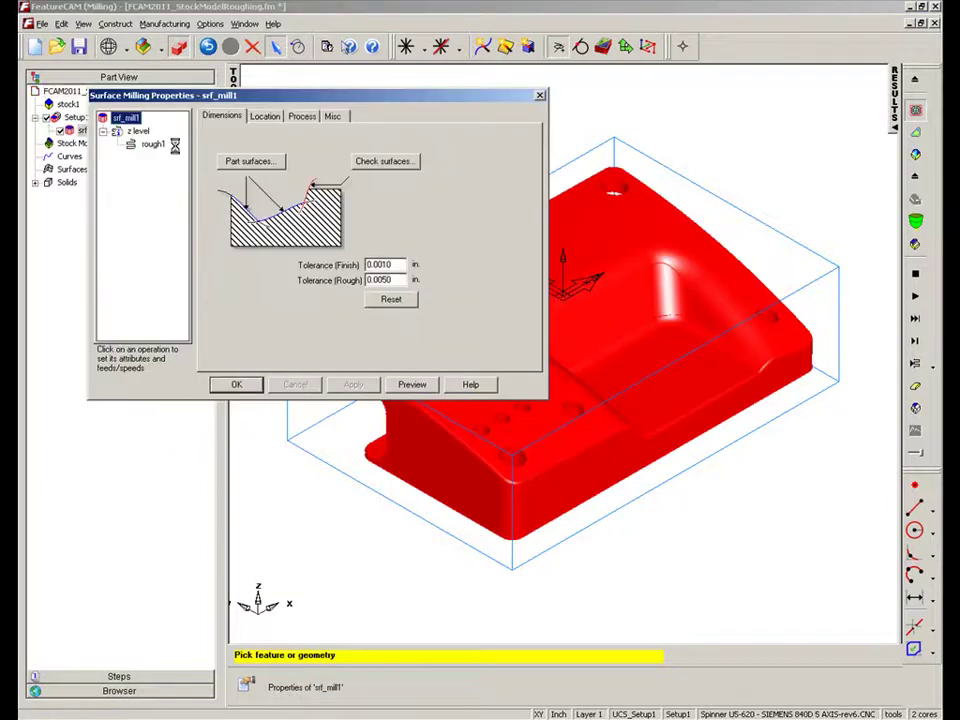
- Set the rough1 operation's Z increment to 0.2 and apply it
left_click(153, 144)
left_click(273, 116)
left_click(257, 277)
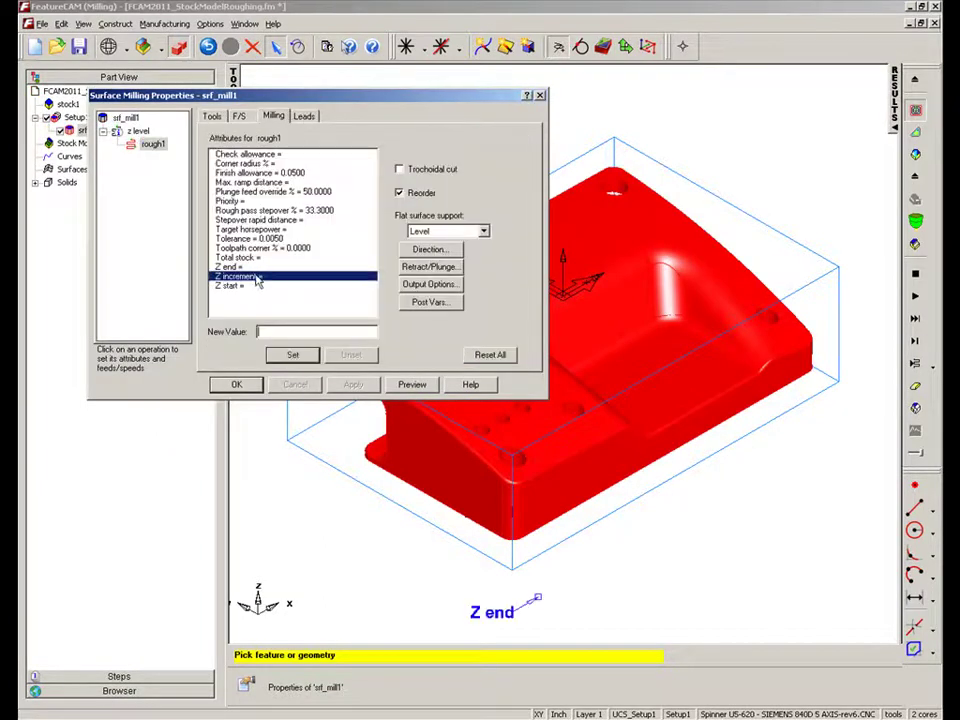
type("2")
left_click(293, 356)
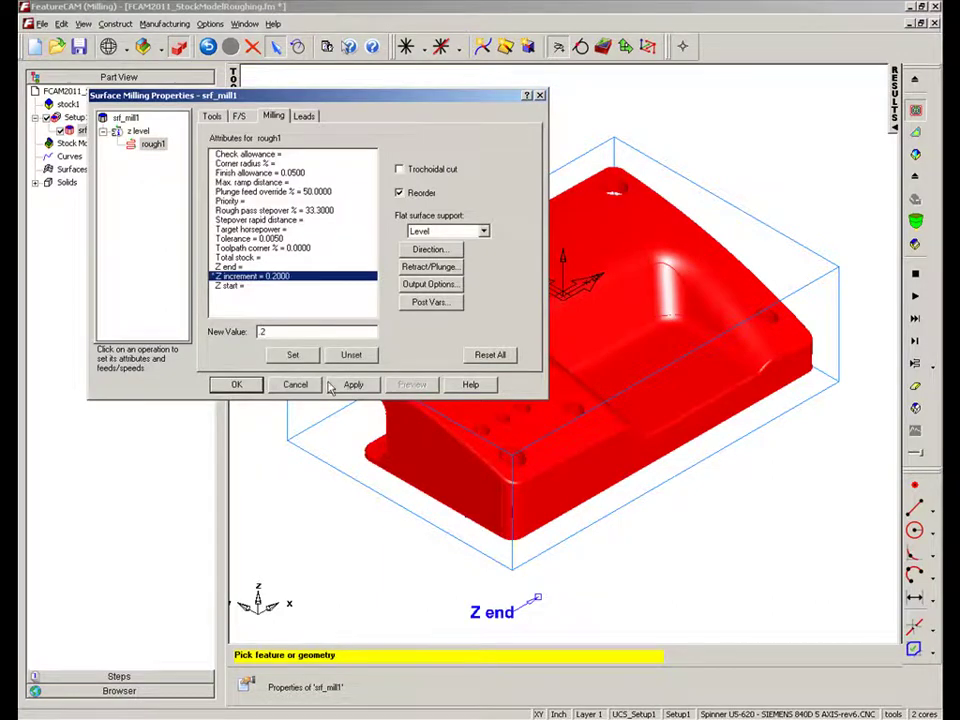
left_click(353, 385)
- Compute the srf_mill1 Z-level roughing toolpaths and orbit around the part to inspect them
left_click(247, 386)
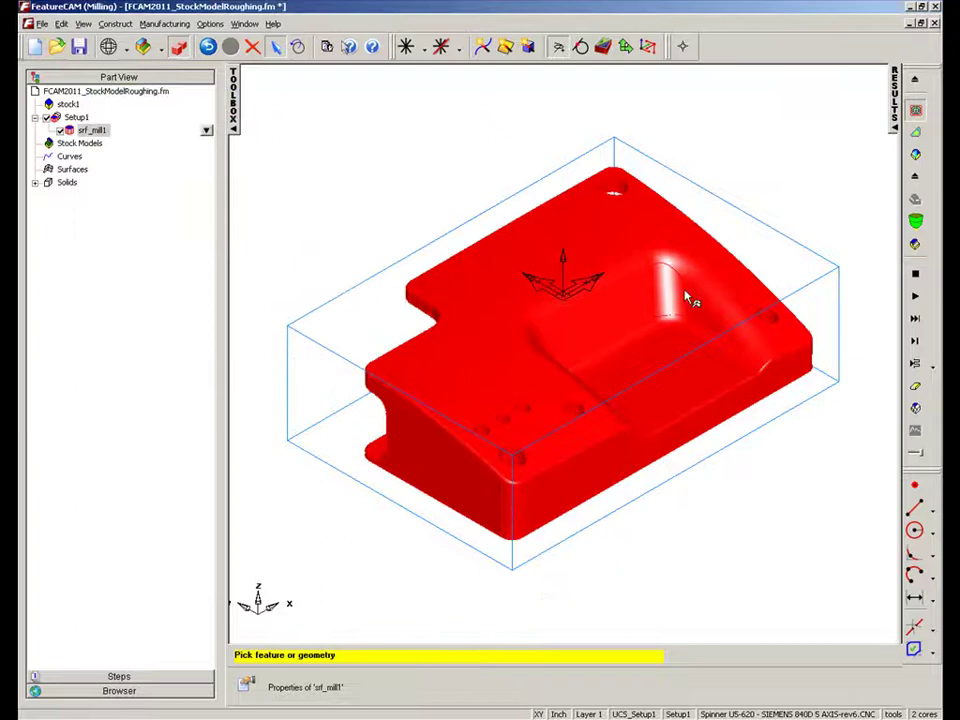
middle_click_drag(690, 300, 478, 296)
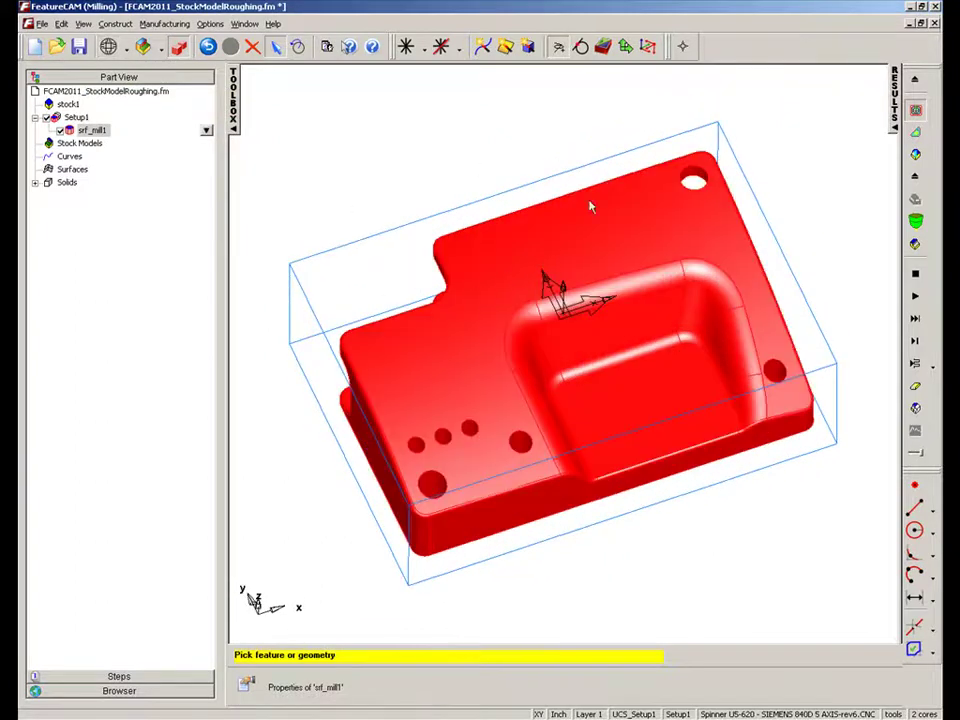
left_click(916, 320)
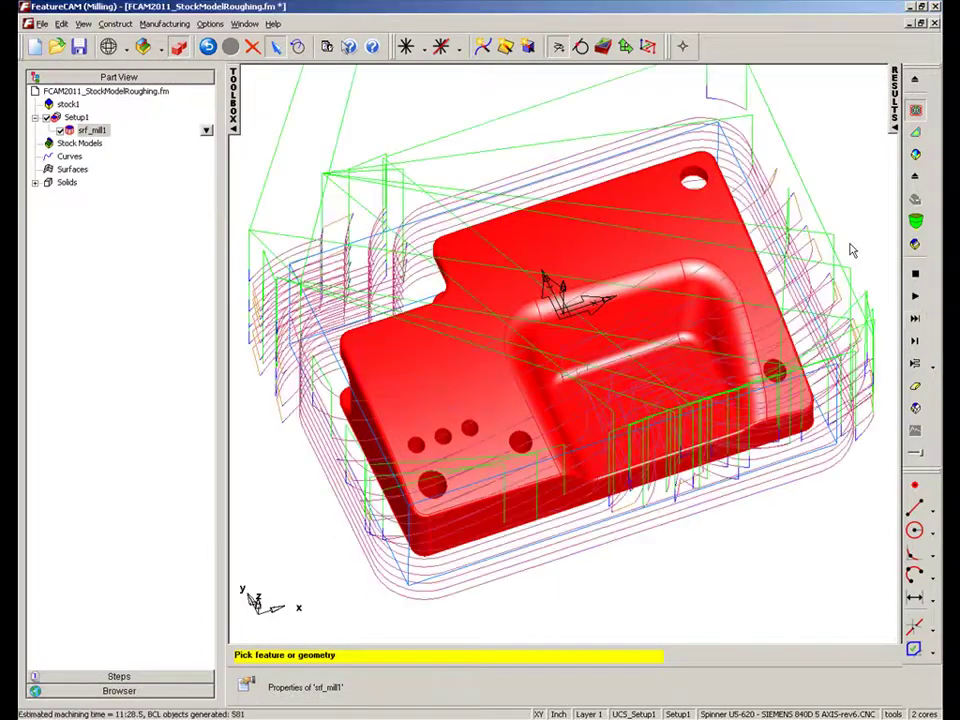
middle_click_drag(851, 250, 480, 354)
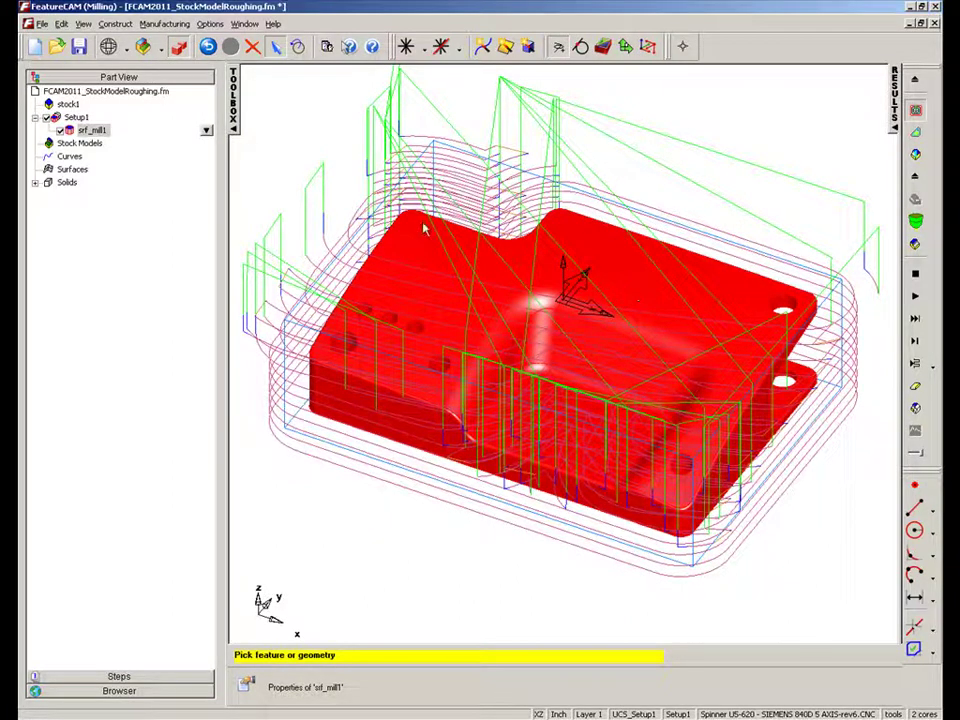
- Add a stock model named Rest Top built from operation results
left_click(85, 146)
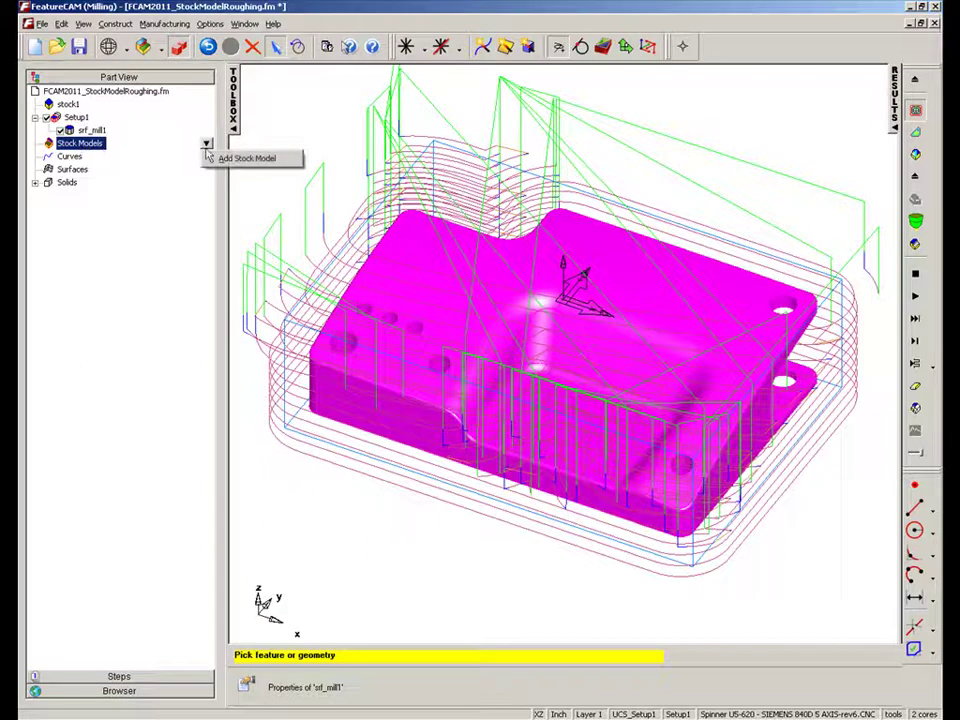
left_click(240, 160)
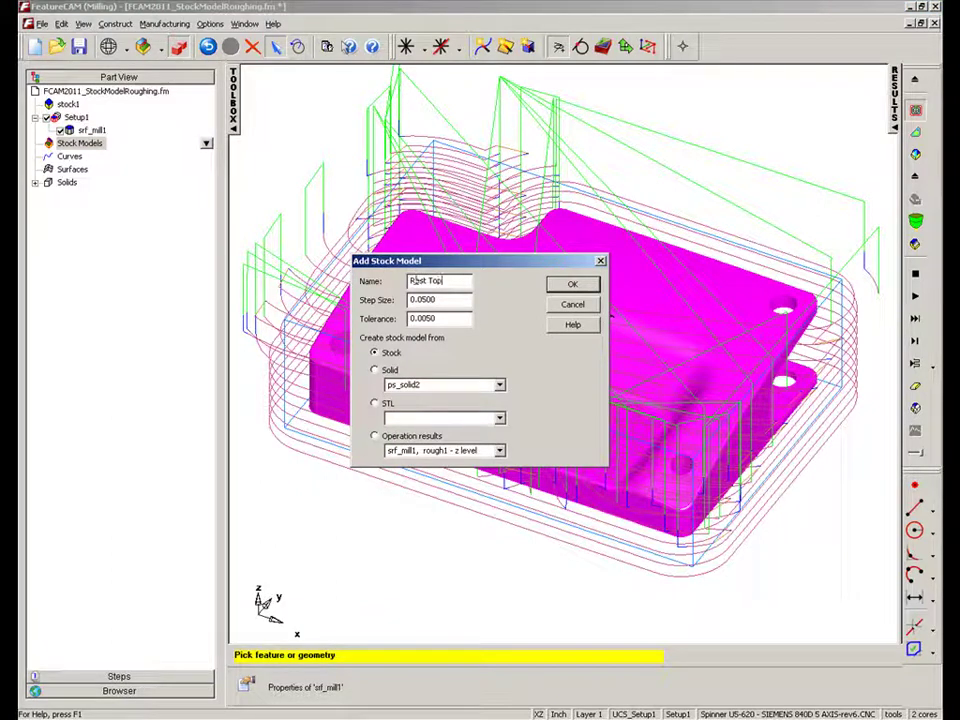
left_click(375, 436)
left_click(570, 286)
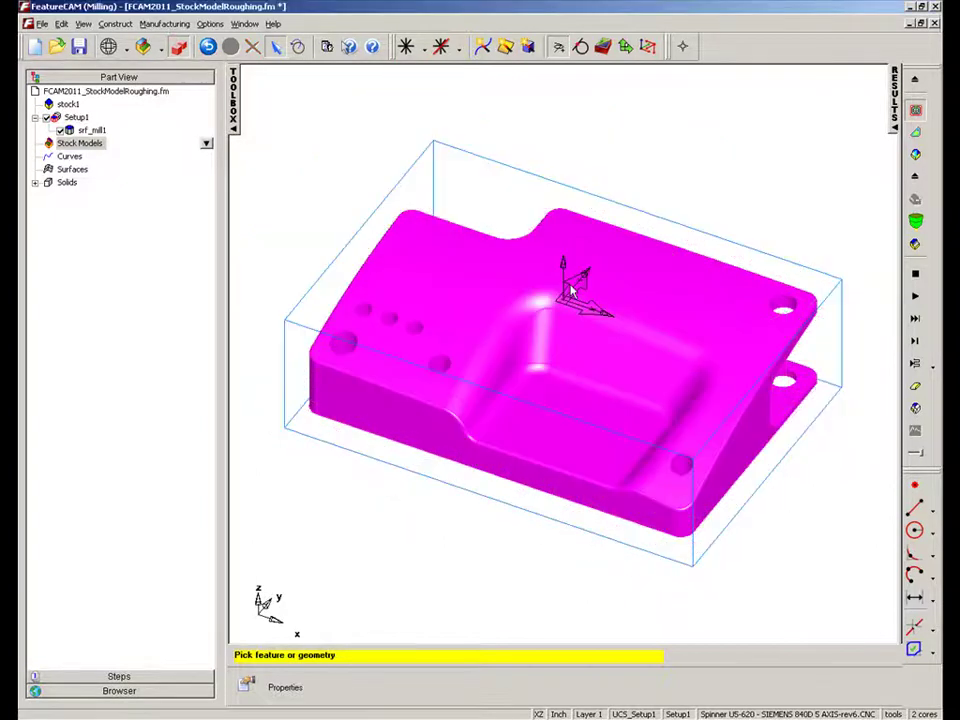
- Check Rest Top's properties: step size 0.0500 and tolerance 0.0050
left_click(50, 143)
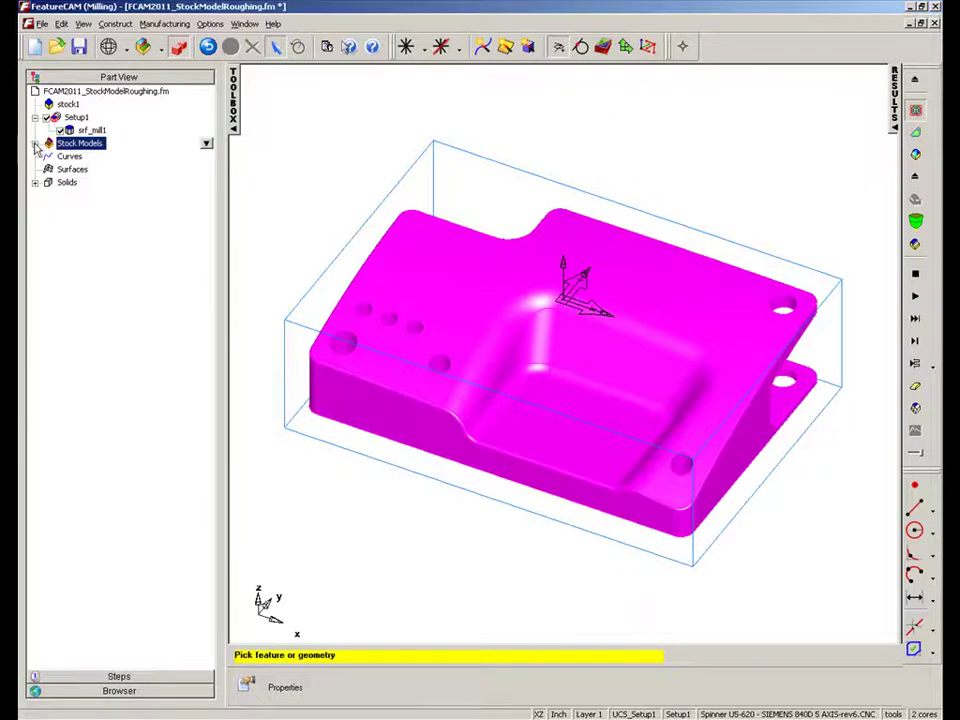
left_click(36, 144)
left_click(86, 156)
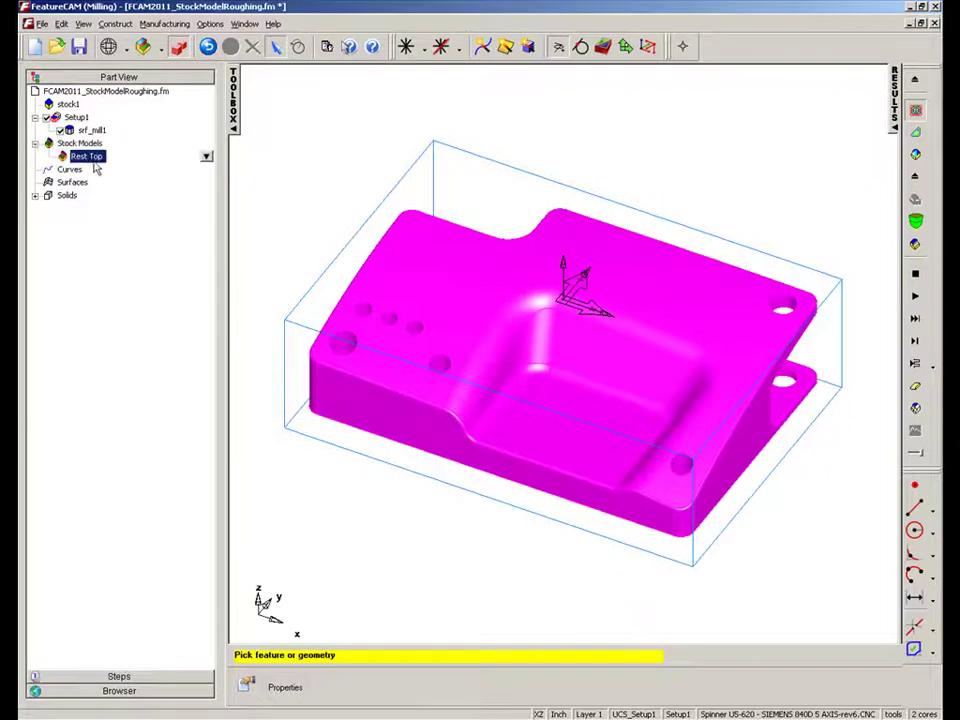
double_click(90, 158)
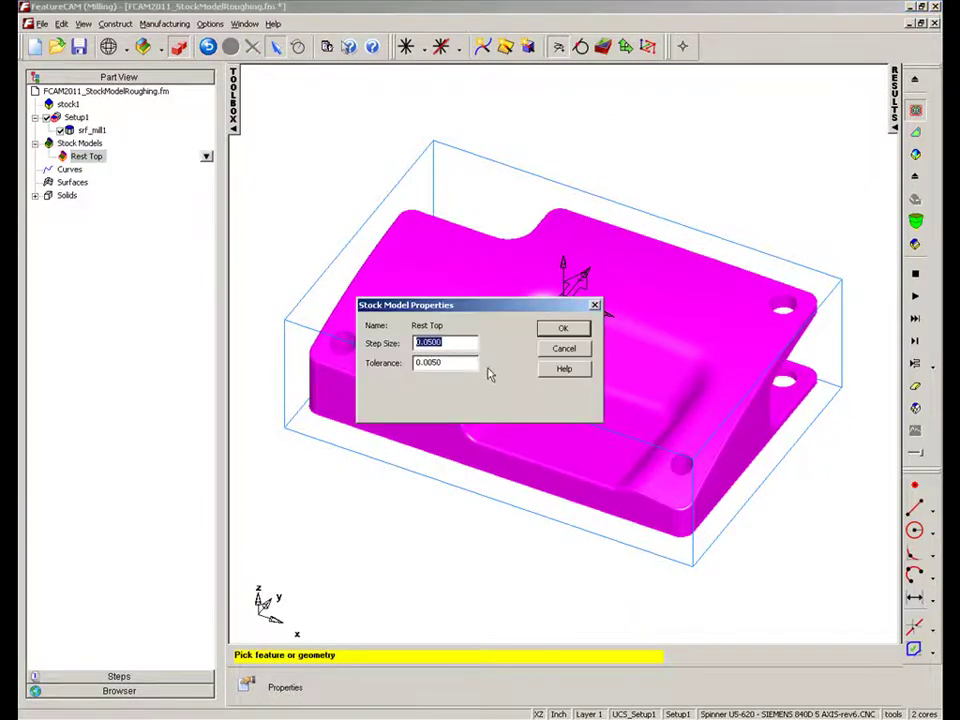
left_click(565, 351)
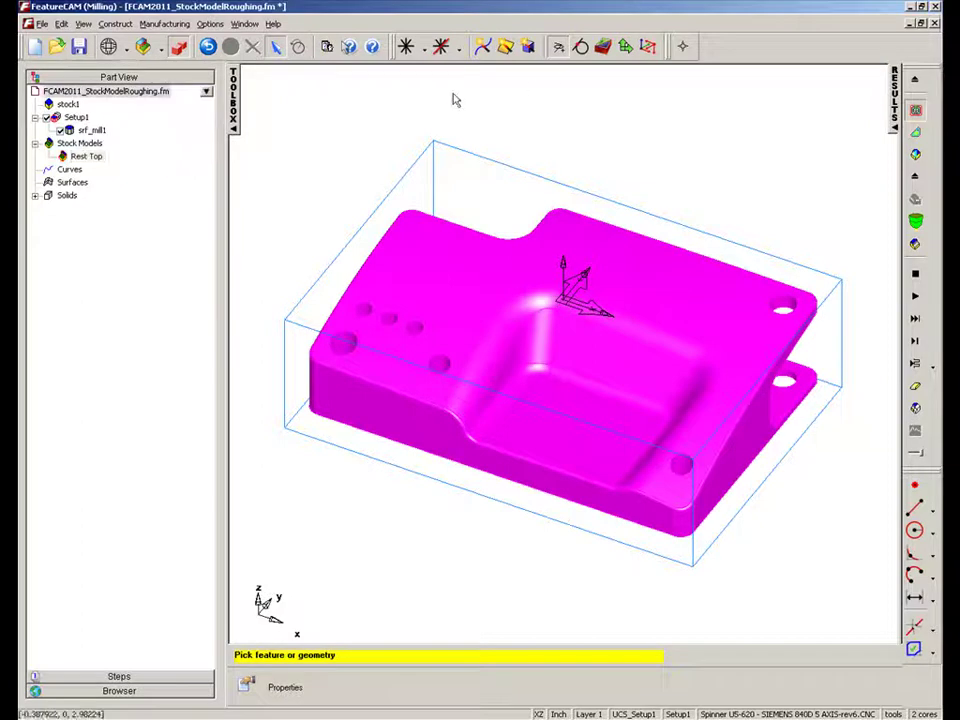
- Hide the part surfaces and create a single-operation Z Level roughing feature with the default tool
left_click(458, 48)
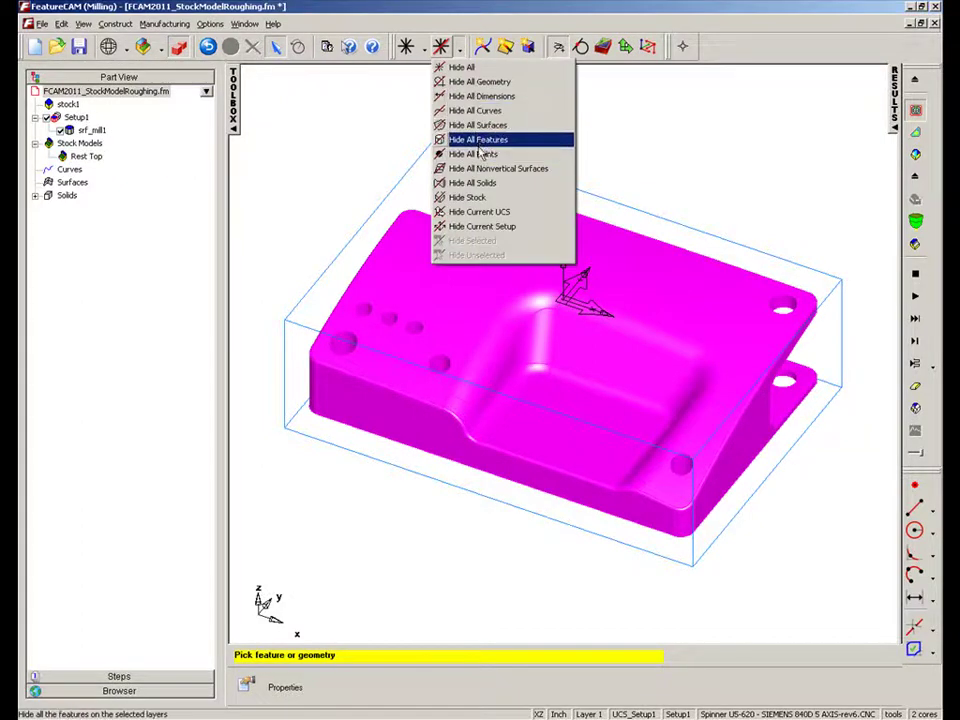
left_click(480, 125)
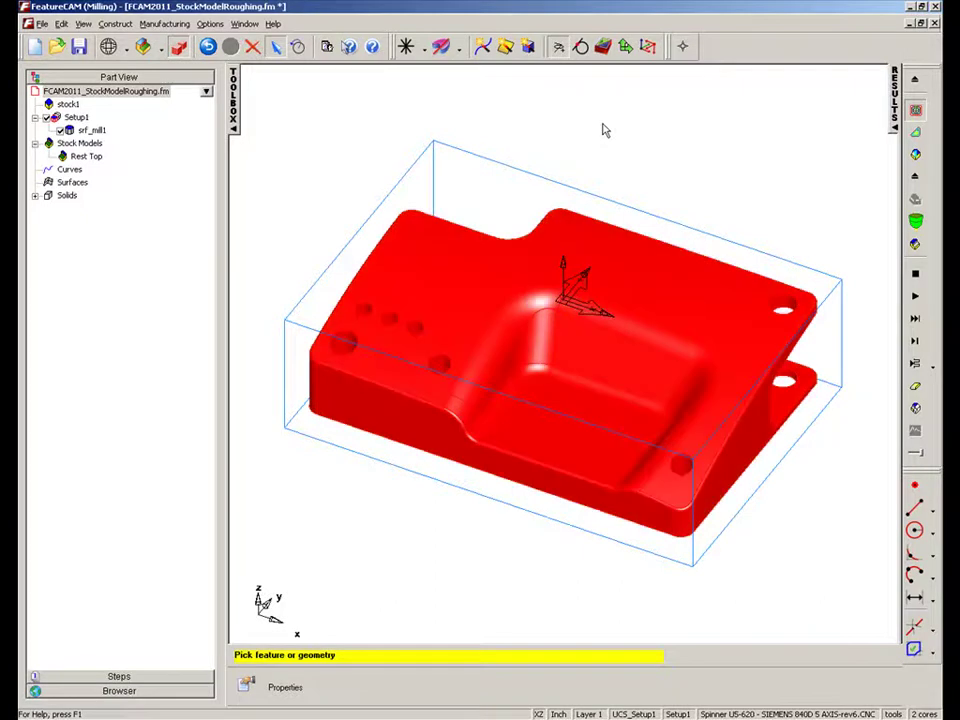
left_click(444, 45)
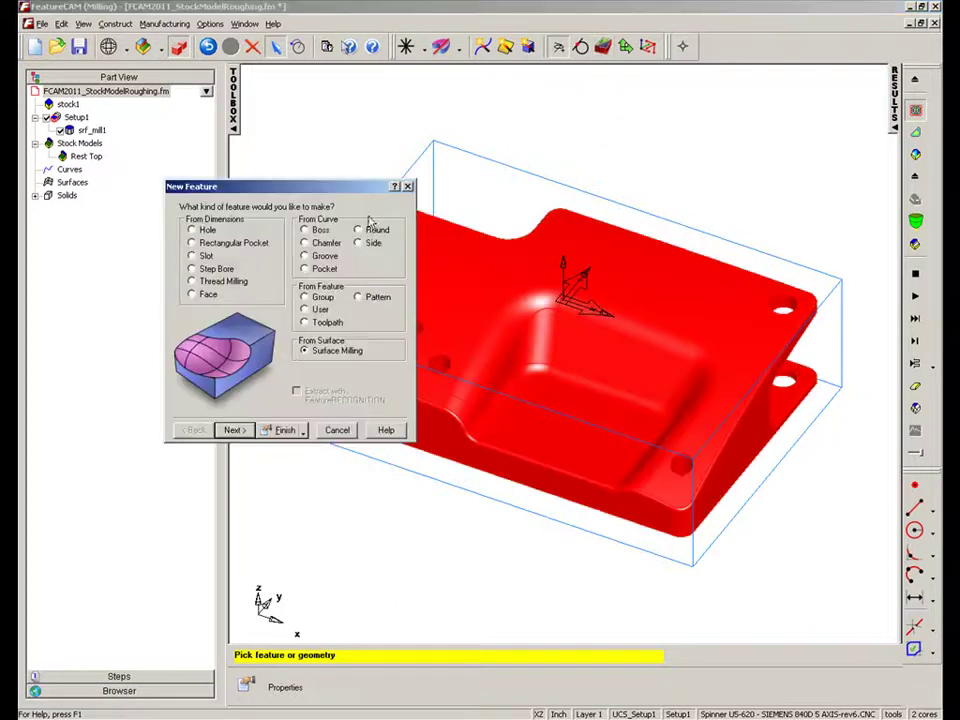
left_click(233, 430)
left_click(233, 430)
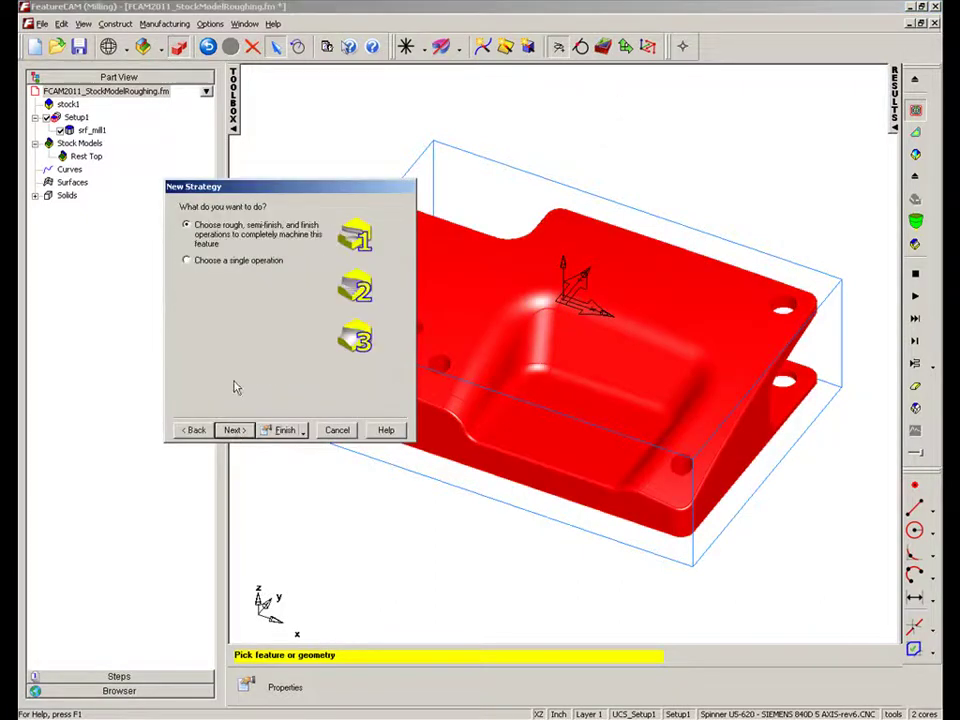
left_click(187, 260)
left_click(233, 430)
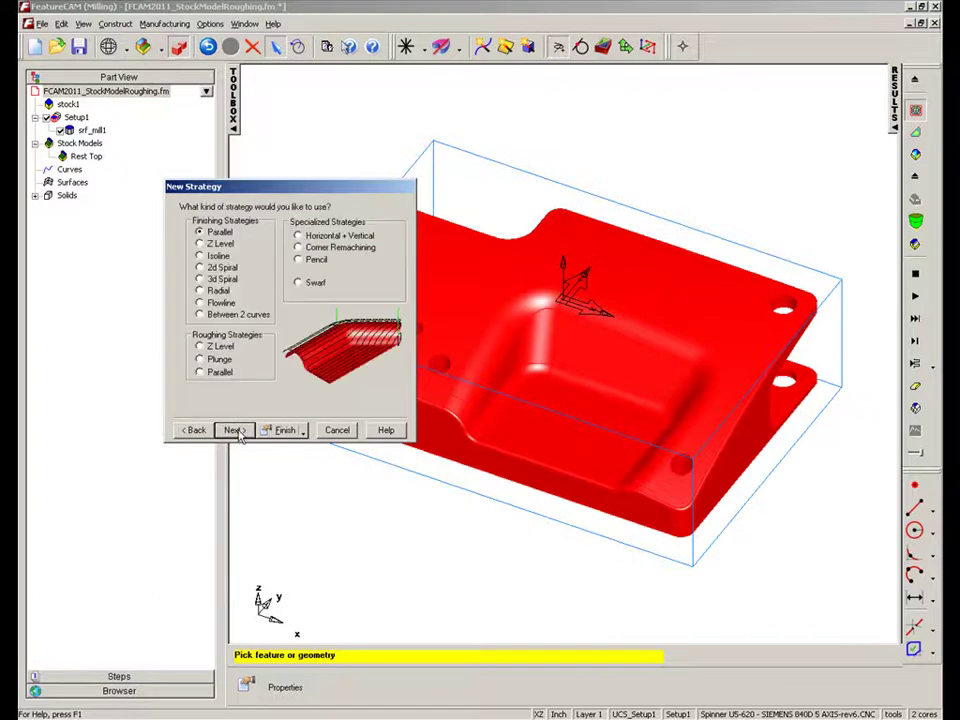
left_click(207, 346)
left_click(233, 430)
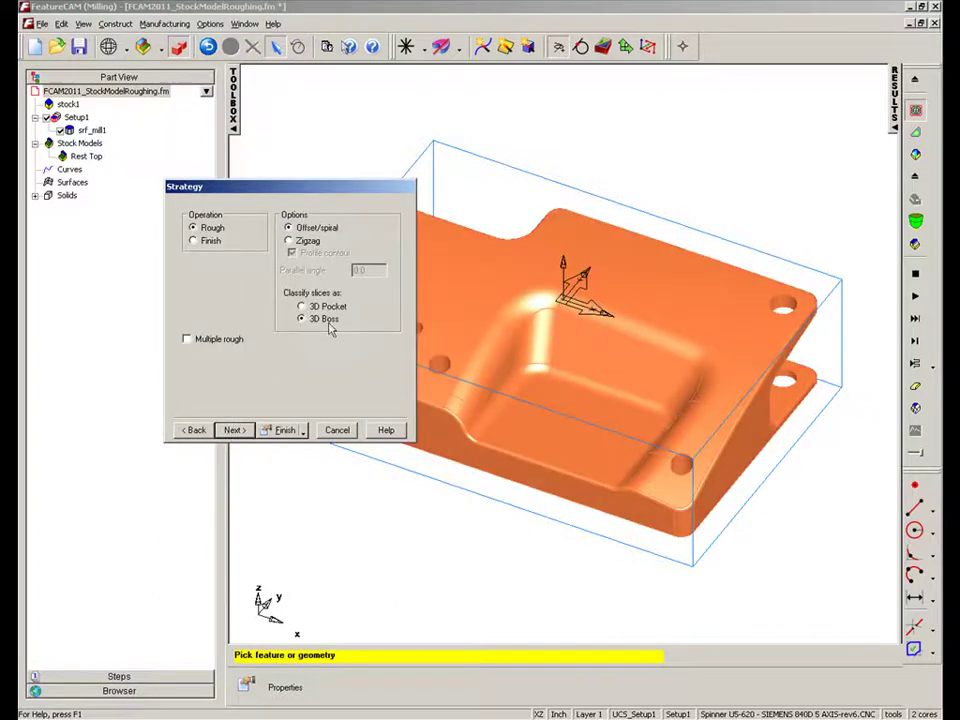
left_click(233, 430)
left_click(233, 430)
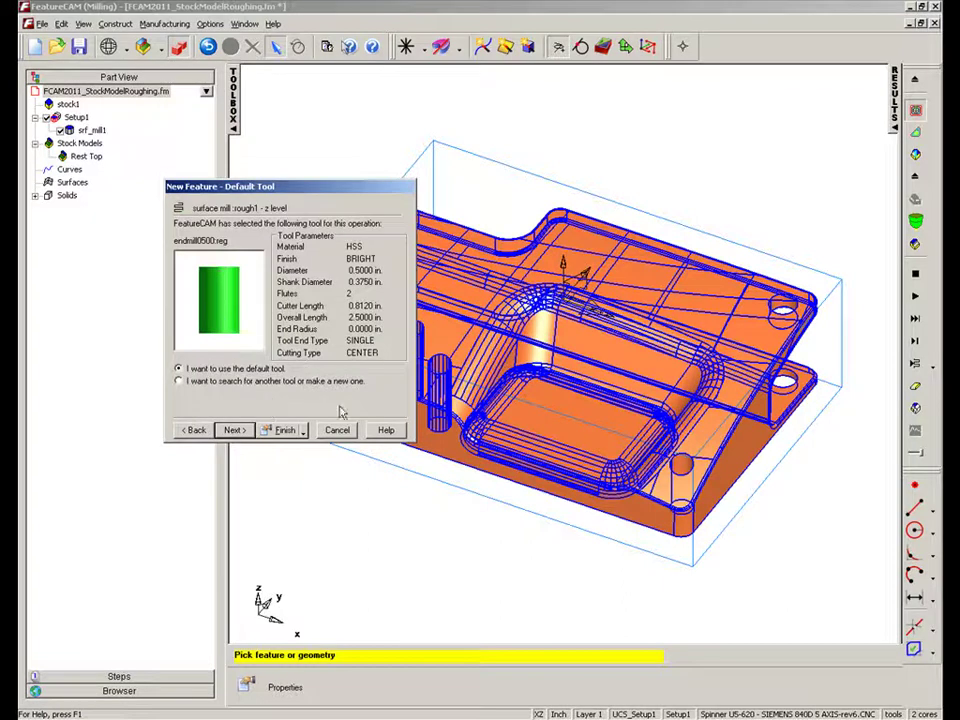
left_click(282, 430)
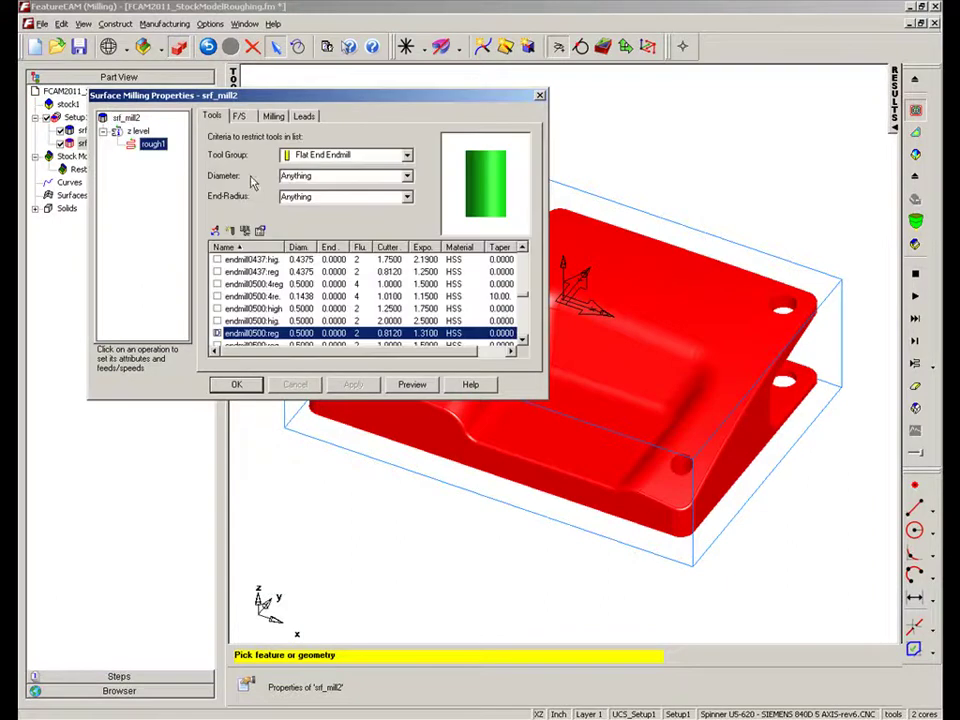
- Set srf_mill2's Z increment to 0.1 and confirm the milling properties
left_click(277, 116)
left_click(270, 277)
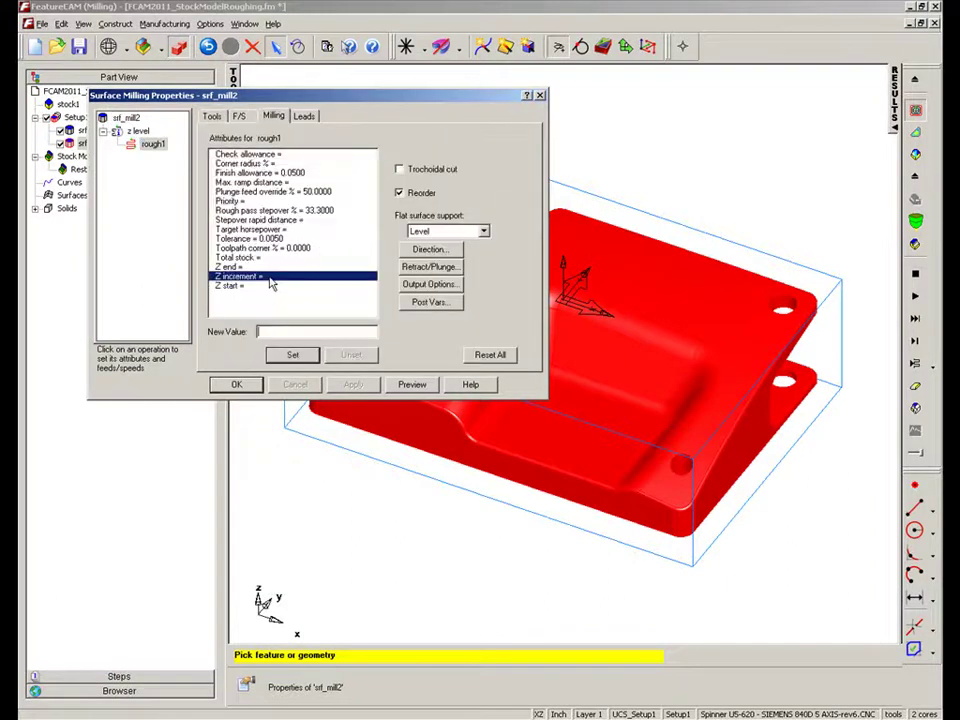
type(".1")
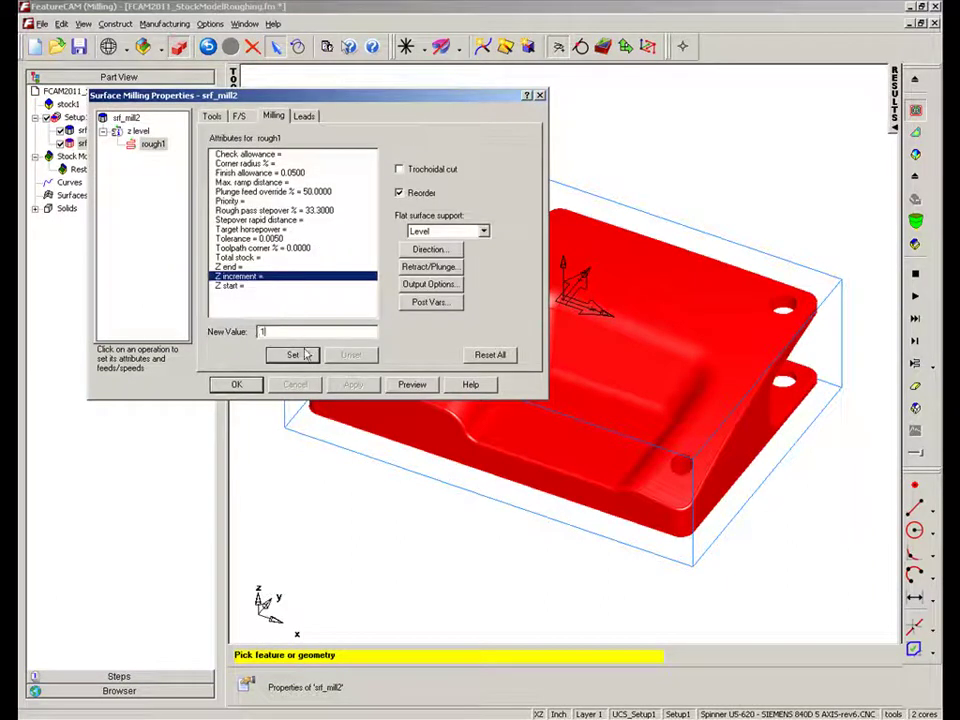
left_click(306, 355)
left_click(352, 384)
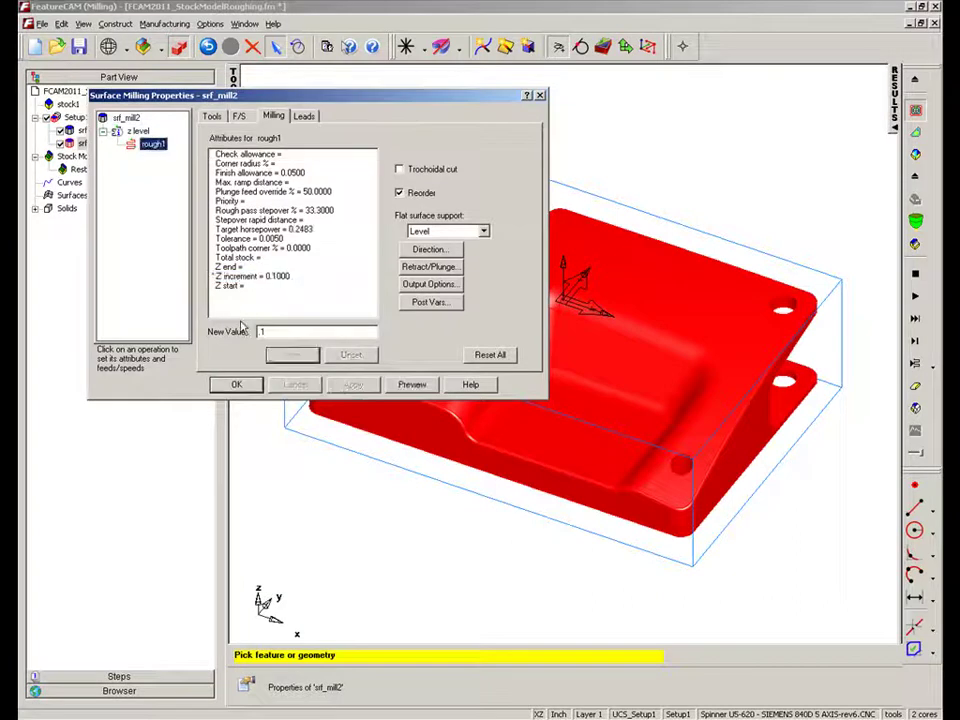
left_click(236, 386)
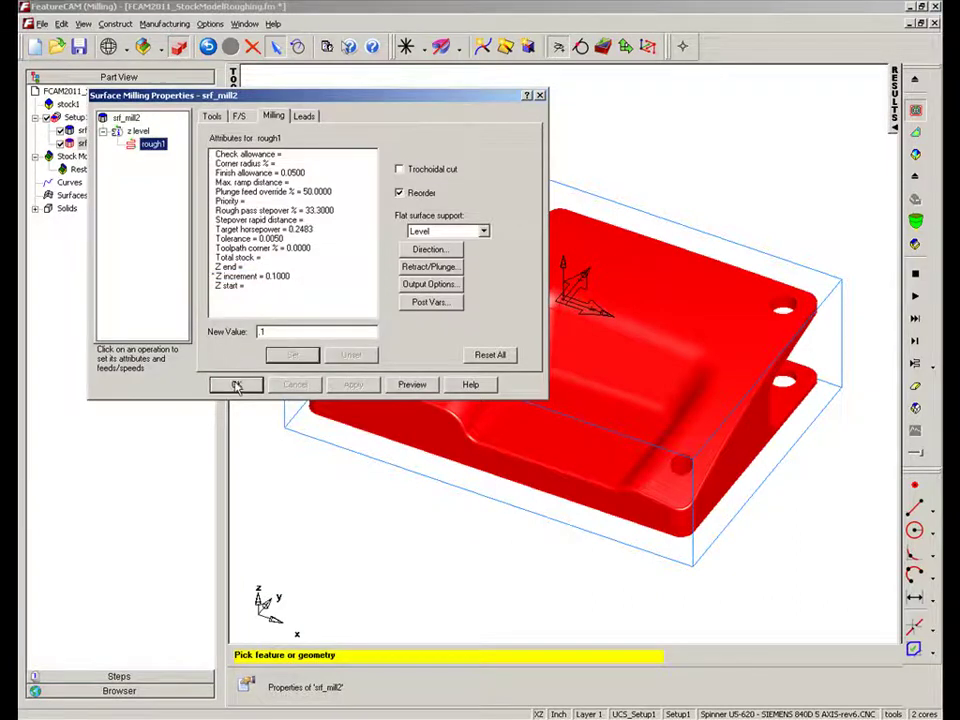
left_click(236, 384)
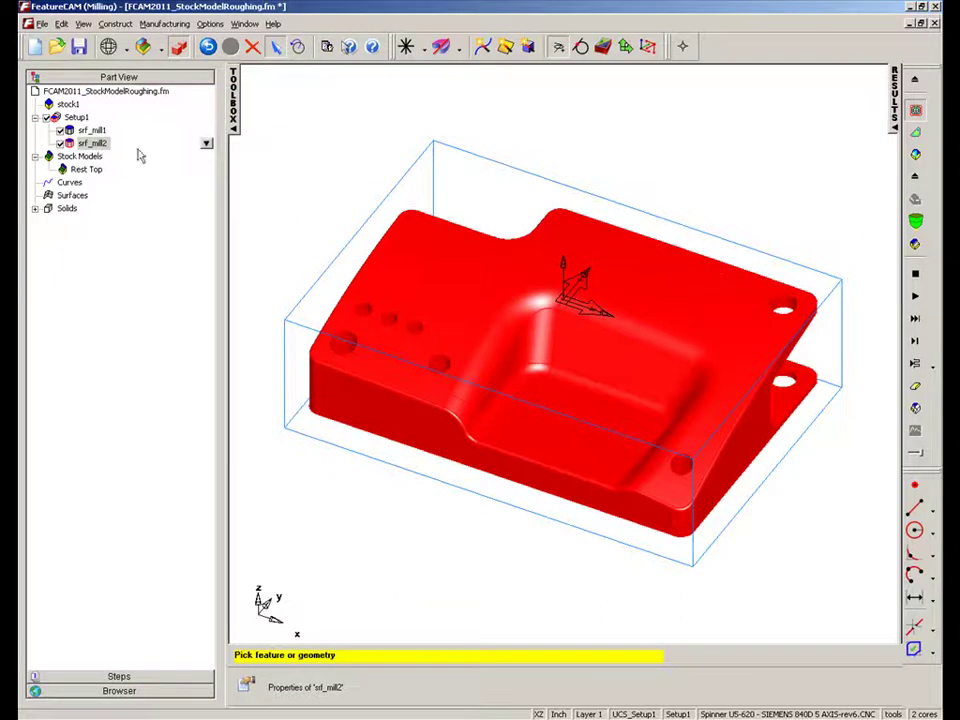
- Play the simulation to draw toolpaths for all operations, totalling 1:24:16.9 machining time
left_click(915, 295)
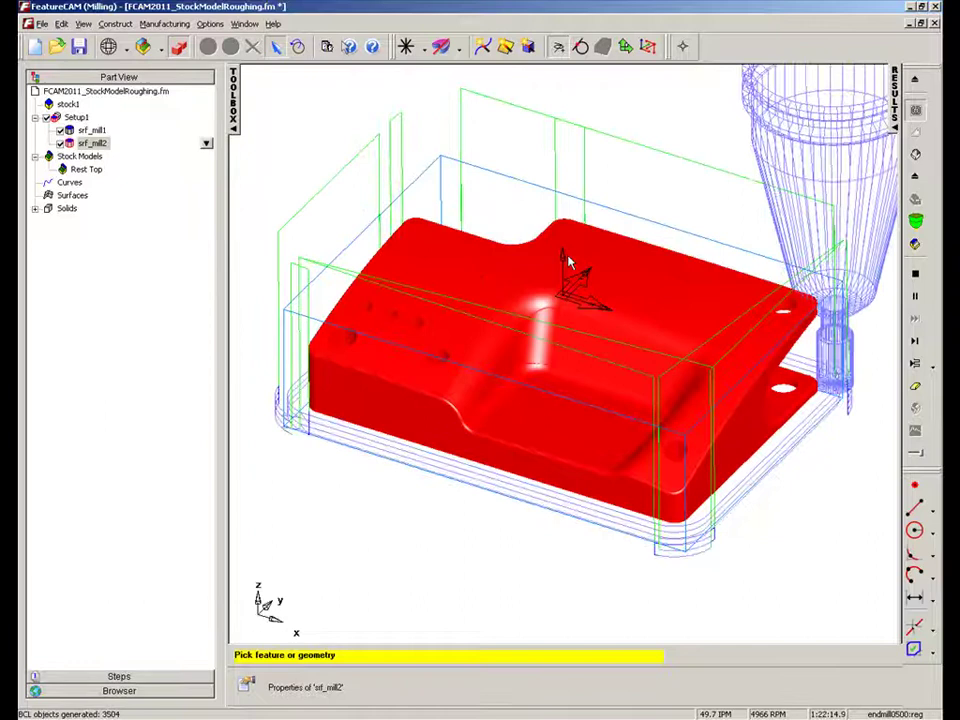
- Clear the toolpaths and limit srf_mill2's z level stock to the Rest Top stock model
left_click(915, 276)
right_click(92, 146)
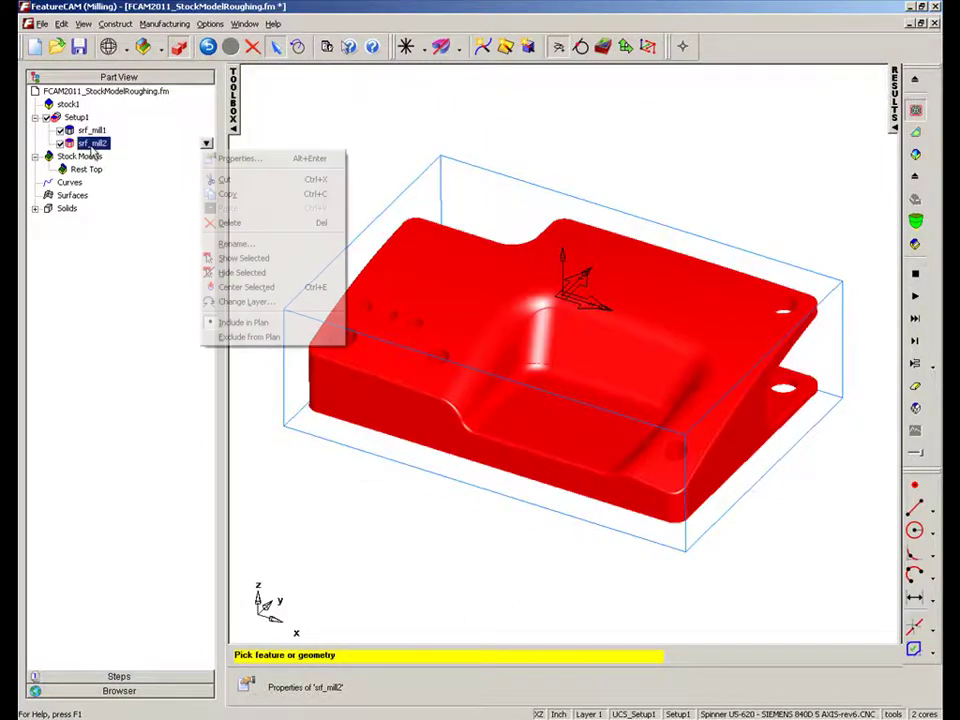
left_click(237, 158)
left_click(132, 131)
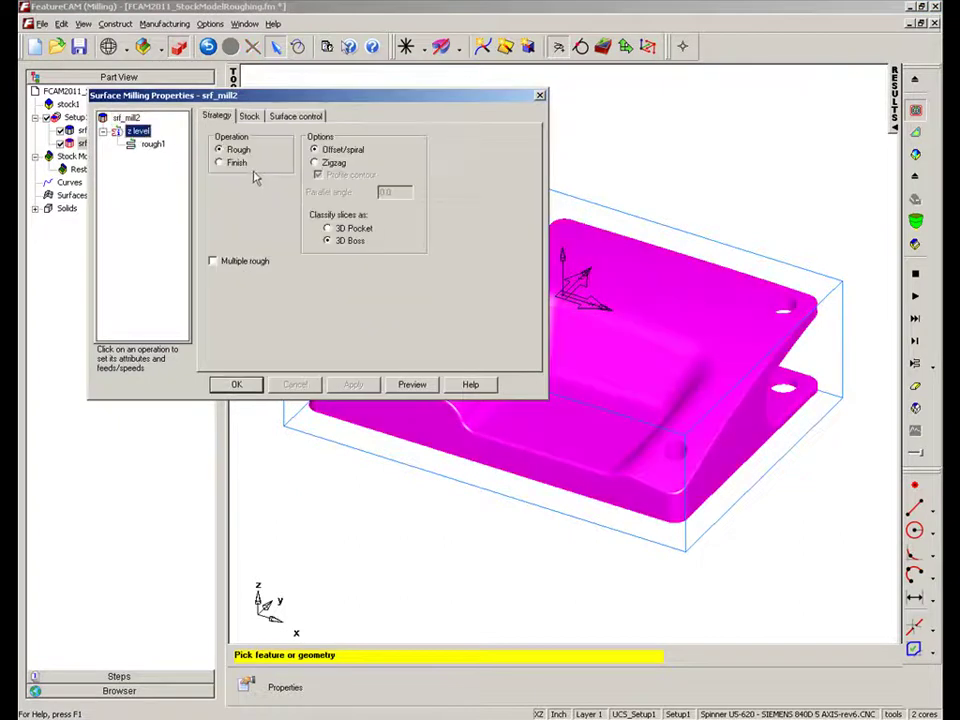
left_click(249, 117)
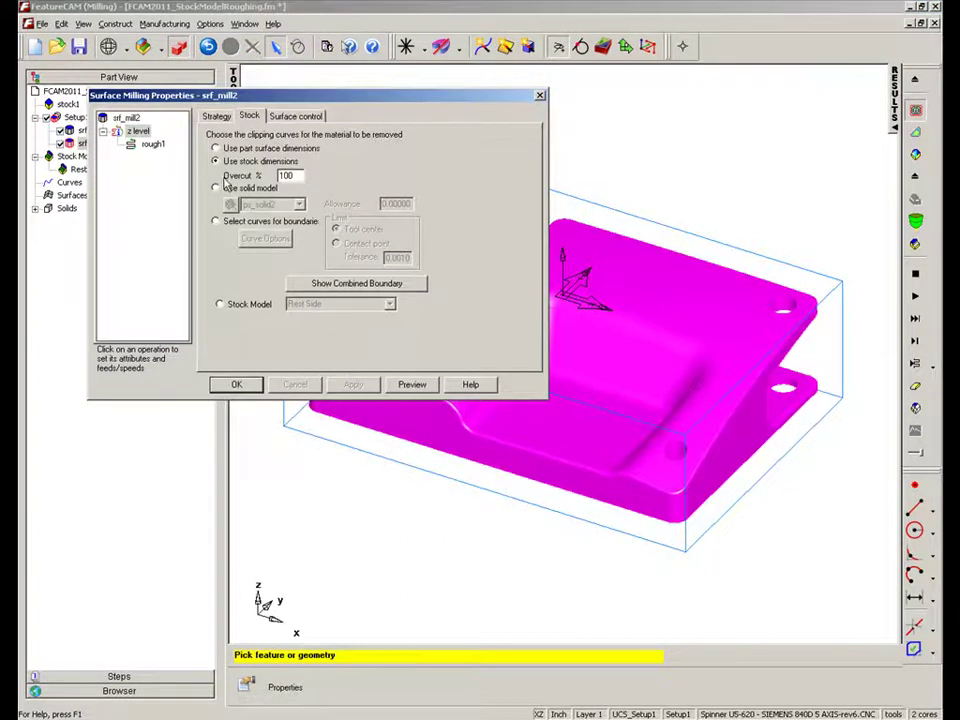
left_click(219, 306)
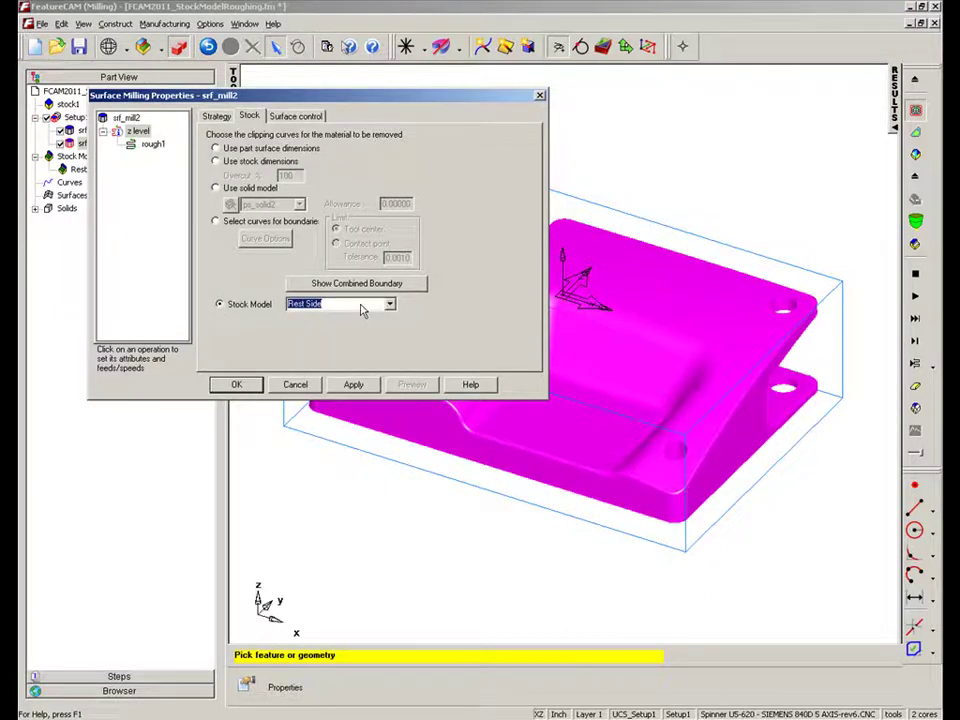
type("R")
type("est 1")
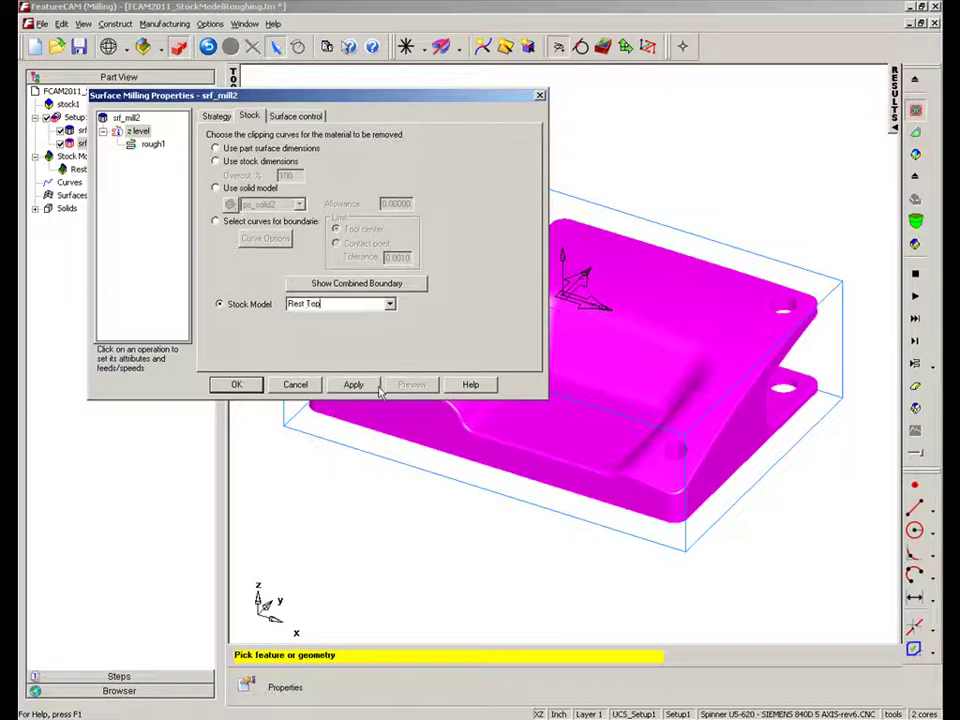
left_click(355, 386)
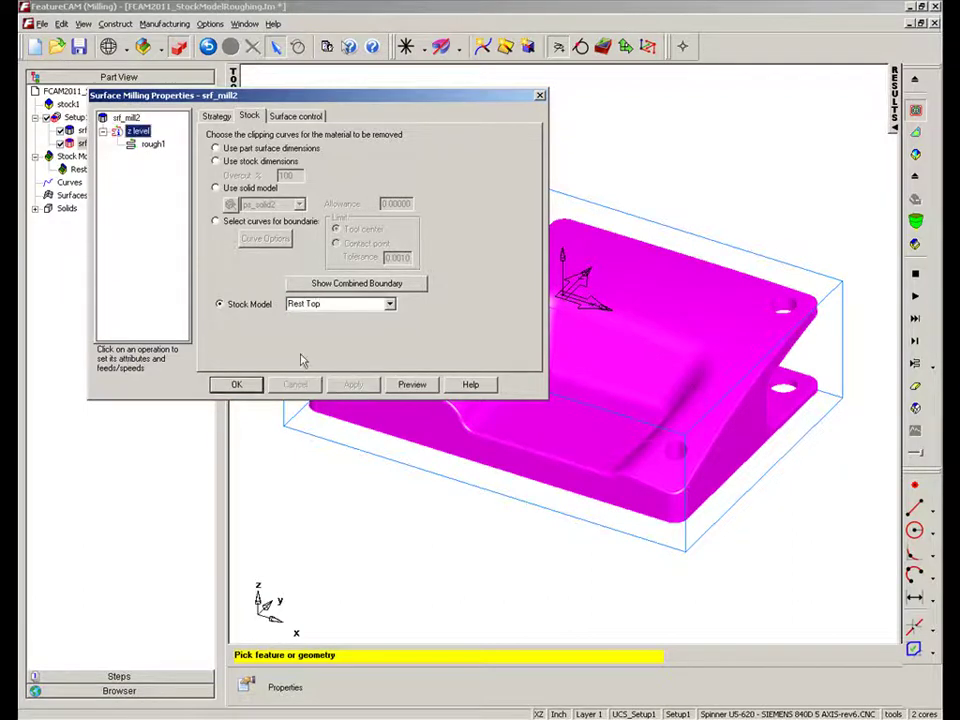
- Preview srf_mill2's Rest Top-limited toolpaths (6:26.7 estimated), then clear them
left_click(236, 386)
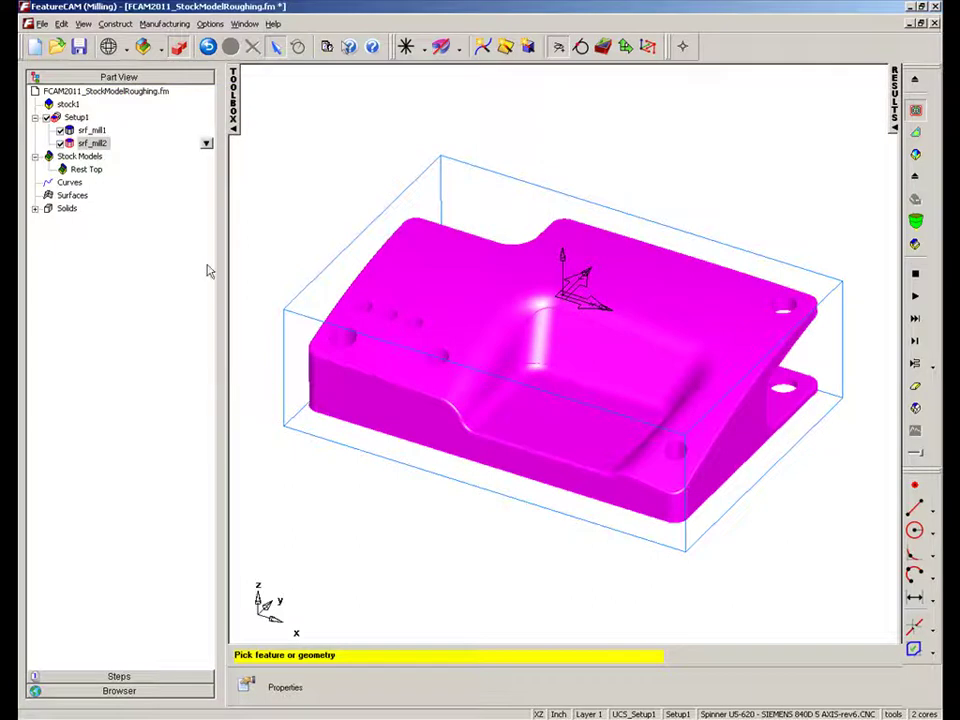
left_click(92, 130)
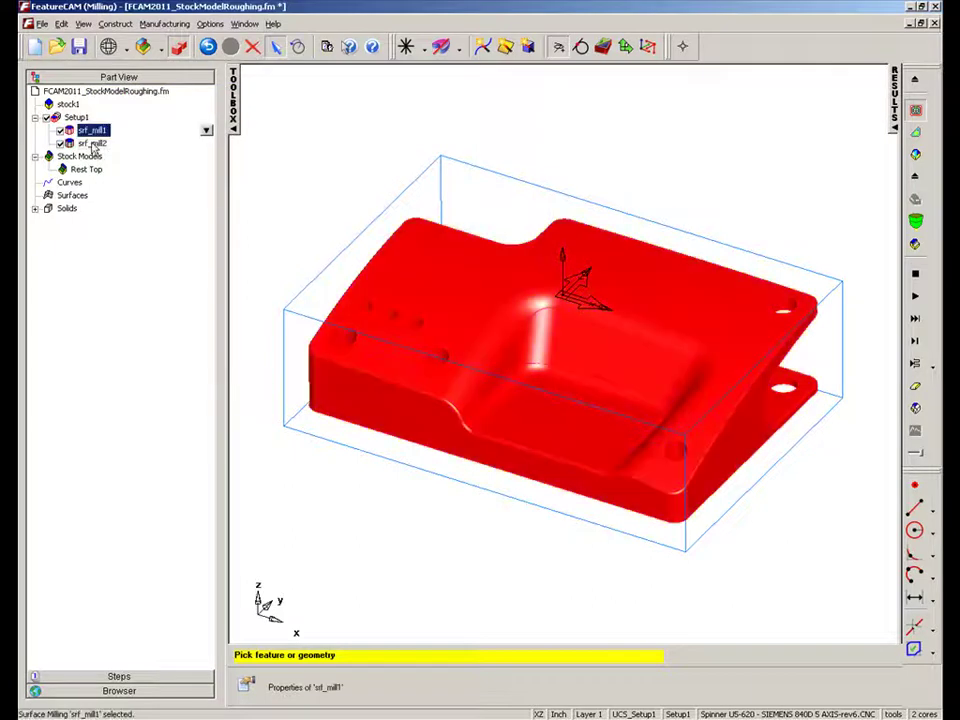
left_click(92, 143)
left_click(206, 143)
left_click(282, 161)
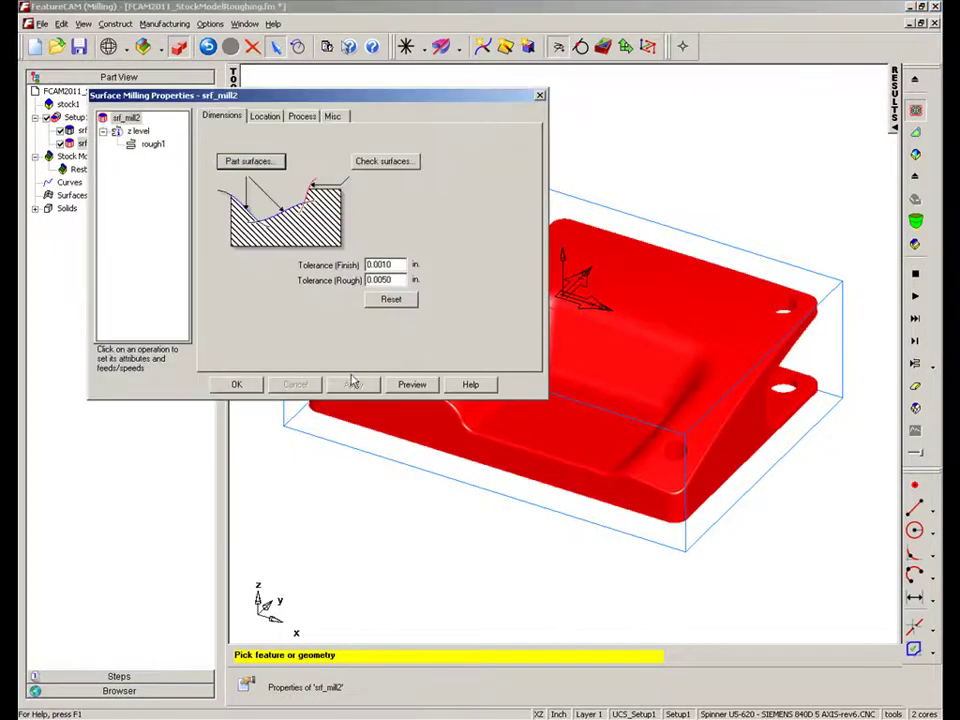
left_click(411, 384)
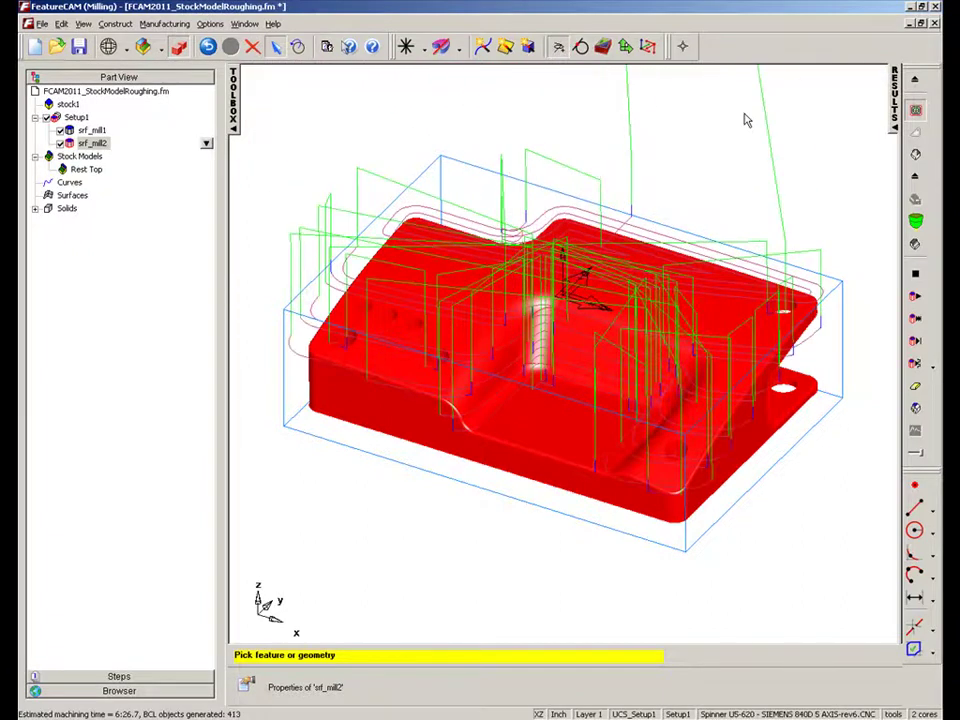
middle_click_drag(483, 236, 660, 240)
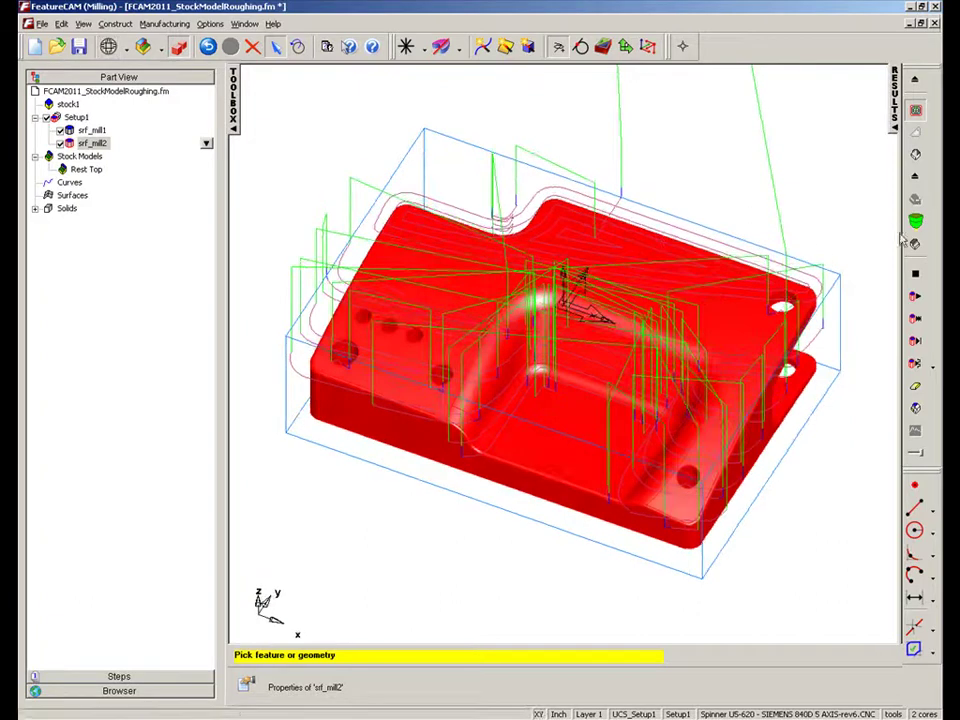
left_click(915, 274)
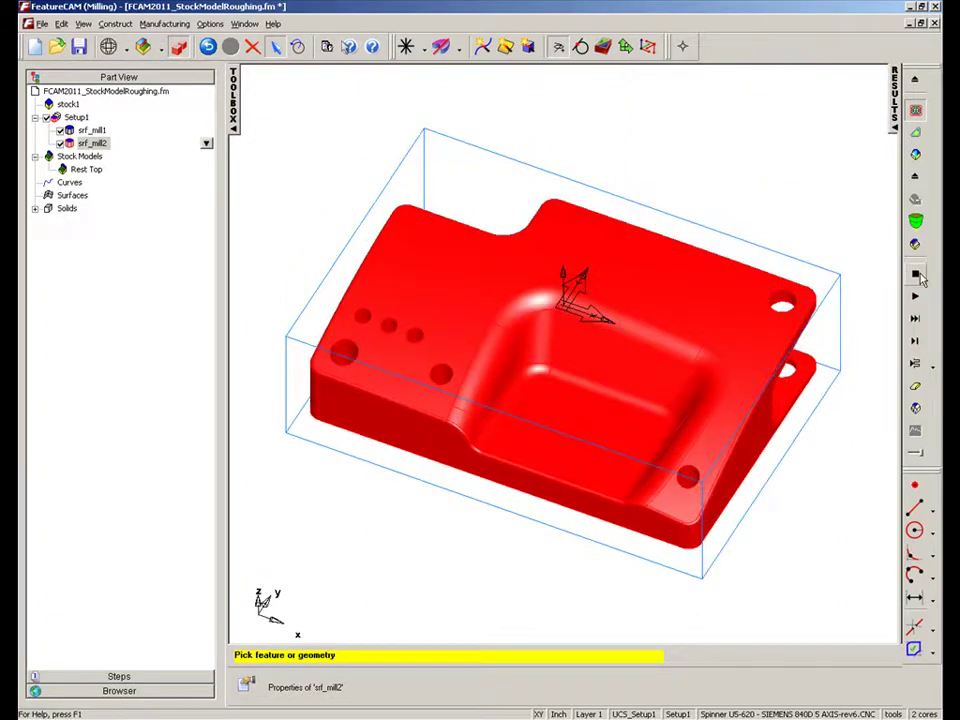
- Add stock model Rest Side built from srf_mill2 rough1 z-level operation results
middle_click_drag(791, 217, 560, 245)
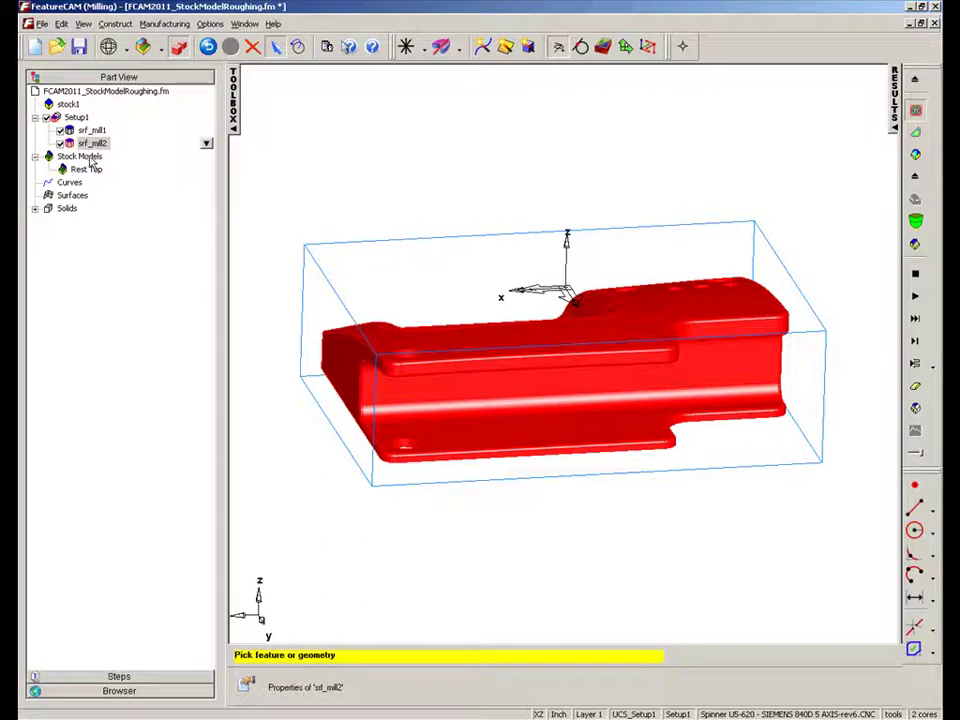
left_click(80, 156)
left_click(206, 156)
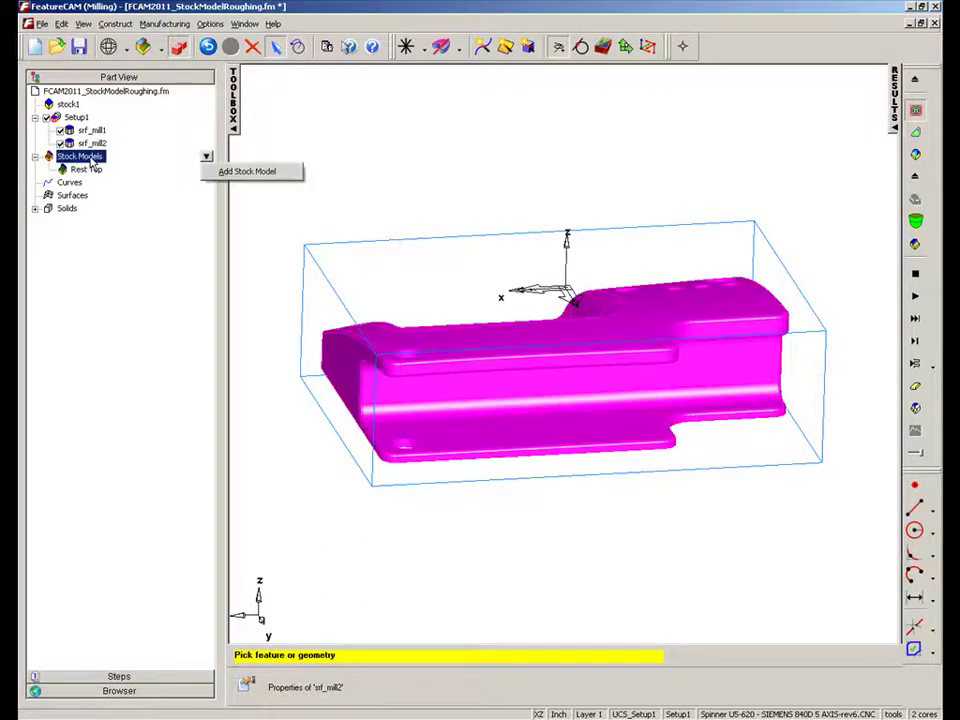
left_click(228, 173)
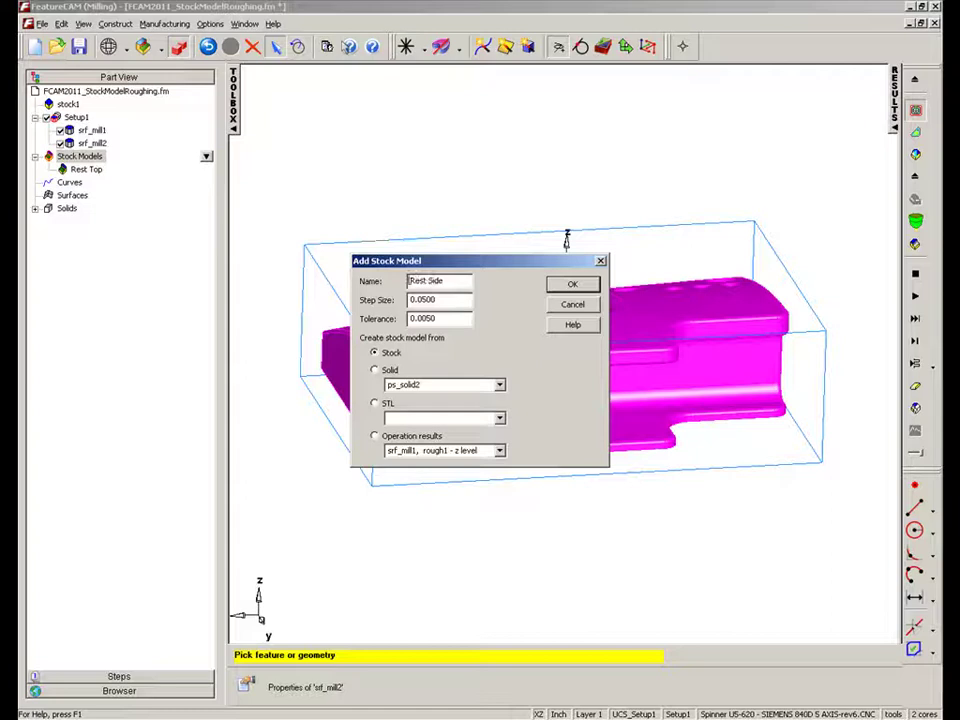
left_click(499, 450)
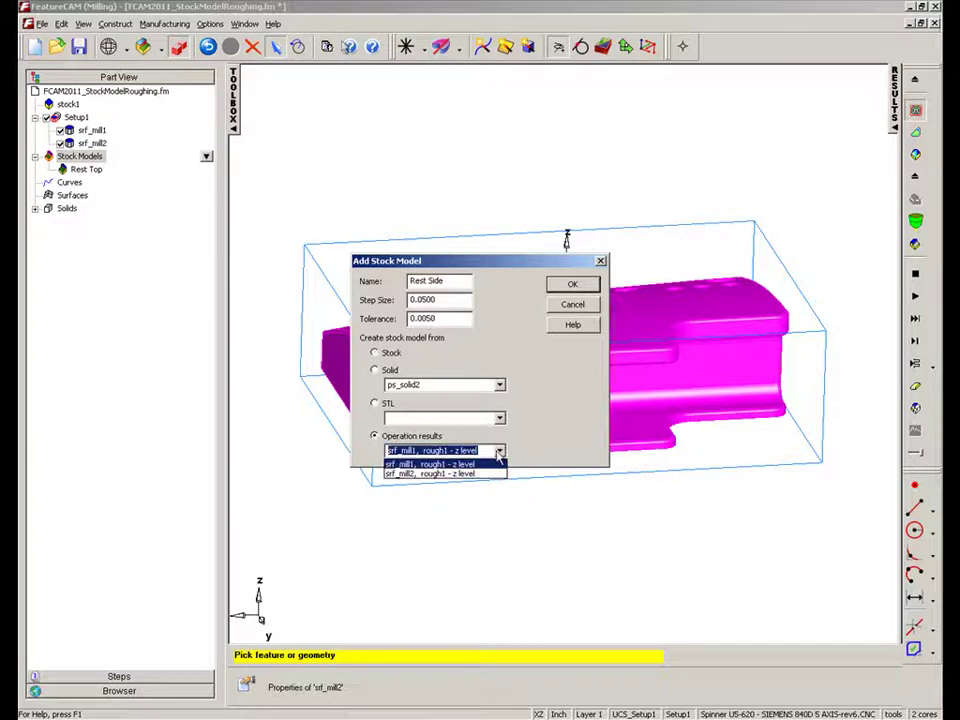
left_click(485, 474)
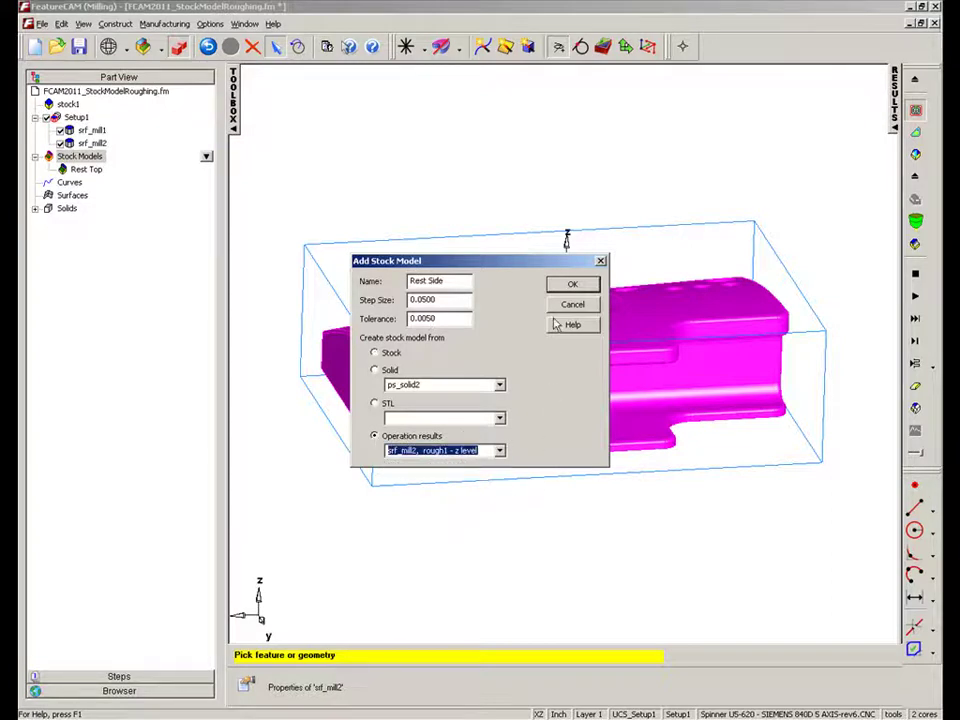
left_click(571, 284)
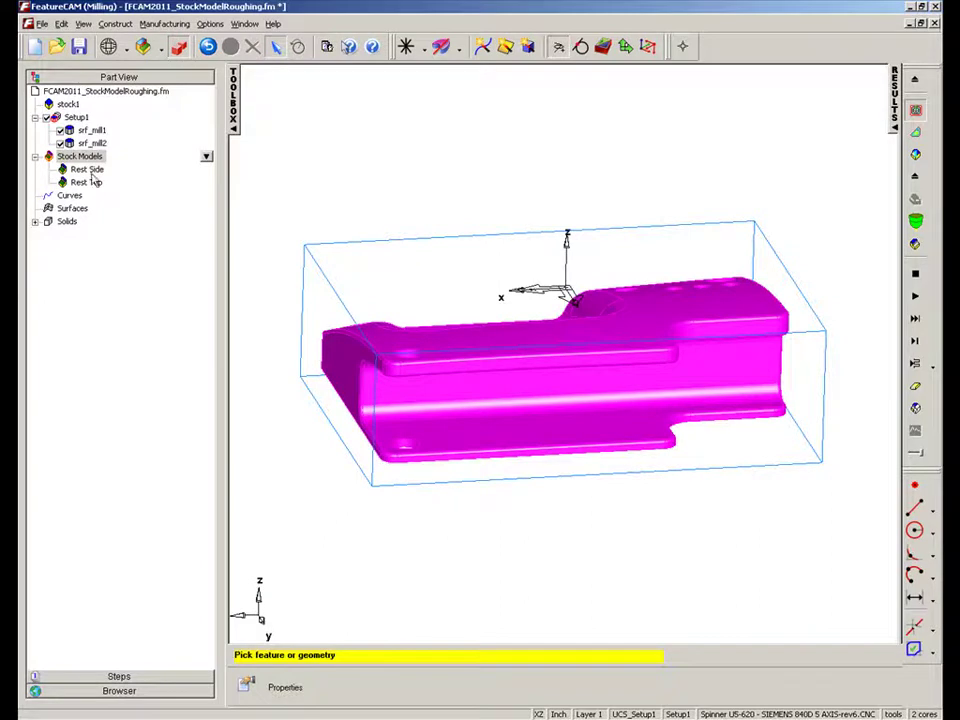
- Begin defining a new setup from Setup1's Setups window
middle_click_drag(471, 248, 390, 268)
left_click(392, 267)
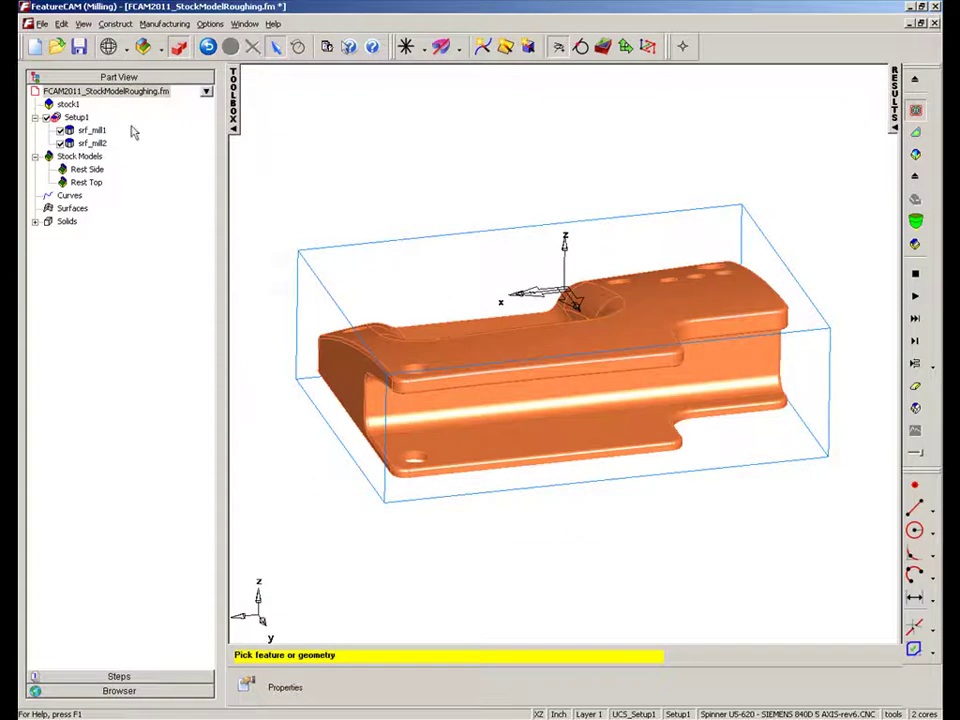
left_click(76, 117)
left_click(206, 118)
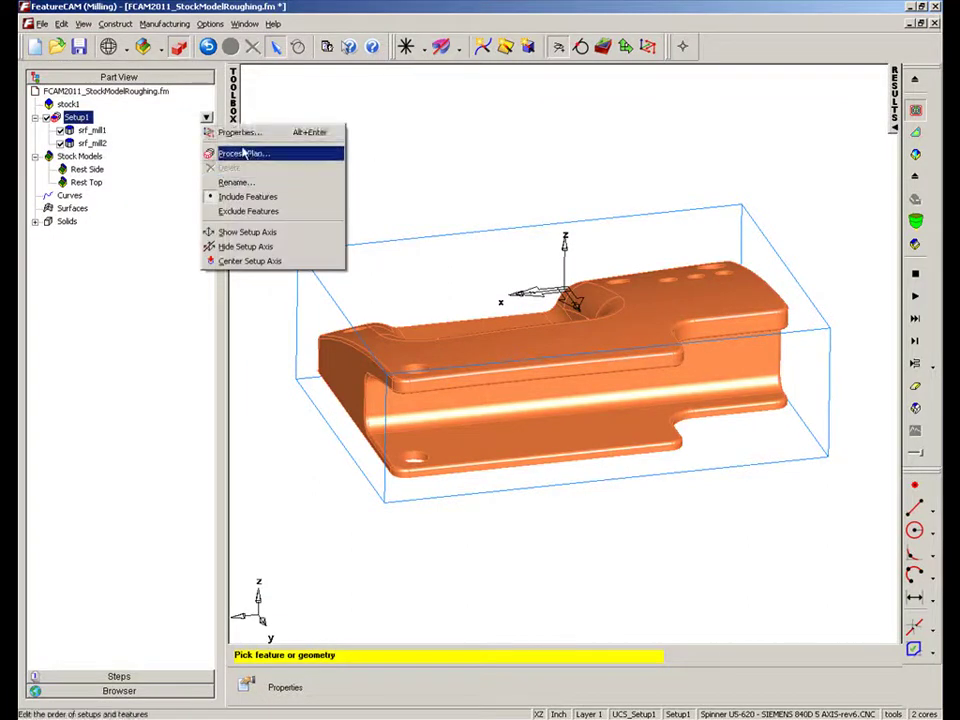
left_click(240, 131)
left_click(297, 314)
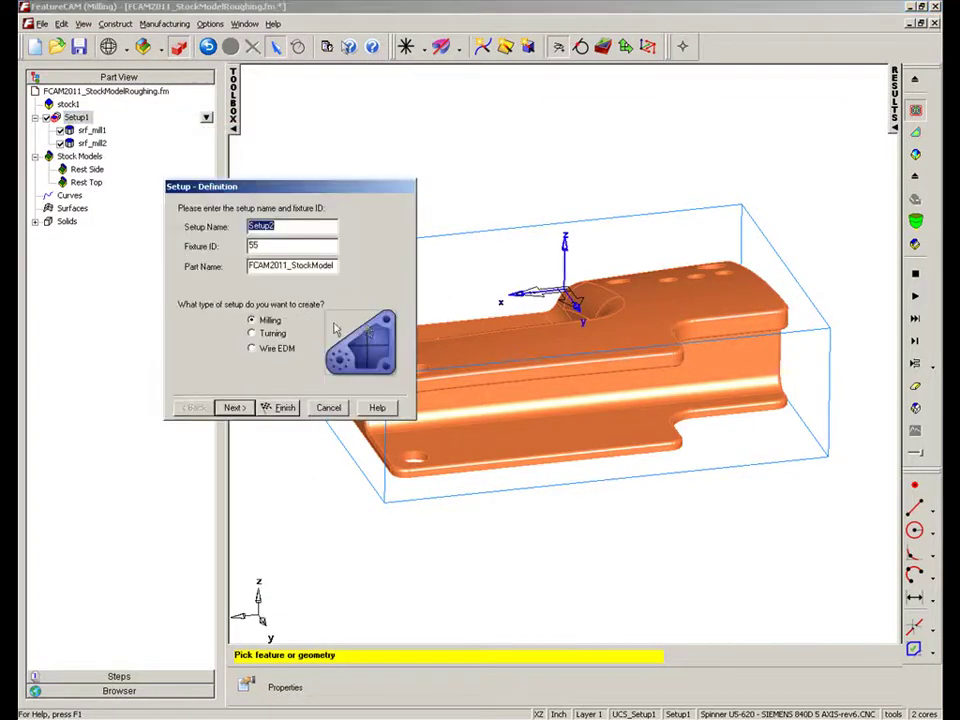
left_click(234, 408)
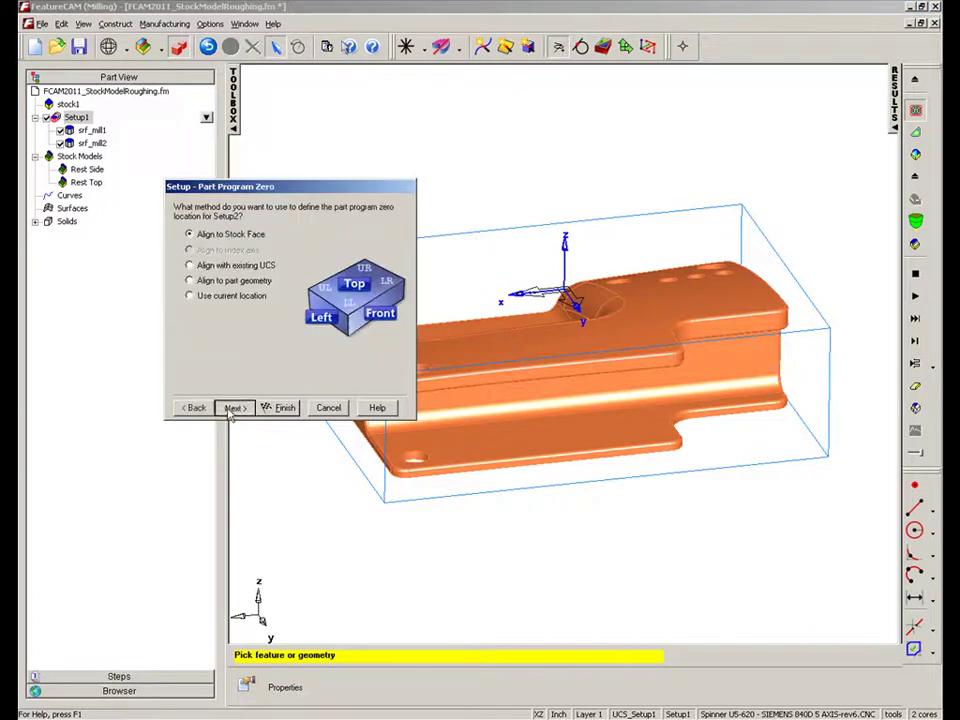
- Put Setup2's program zero at the centre of the stock's back face, then select the solid
left_click(233, 408)
left_click(186, 248)
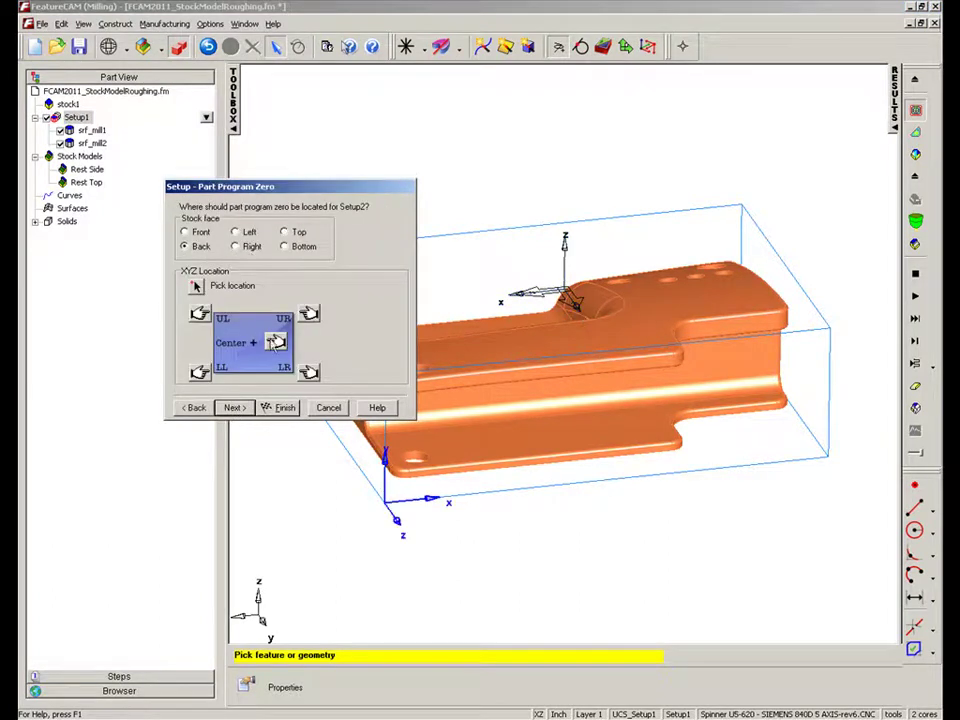
left_click(276, 342)
left_click(233, 408)
left_click(233, 408)
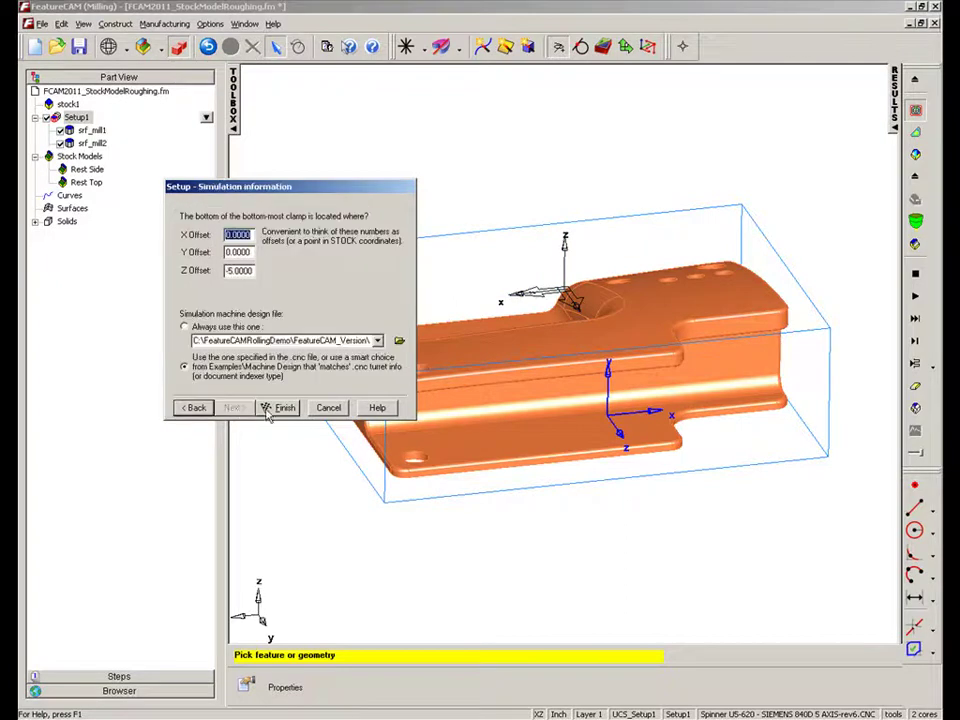
left_click(281, 408)
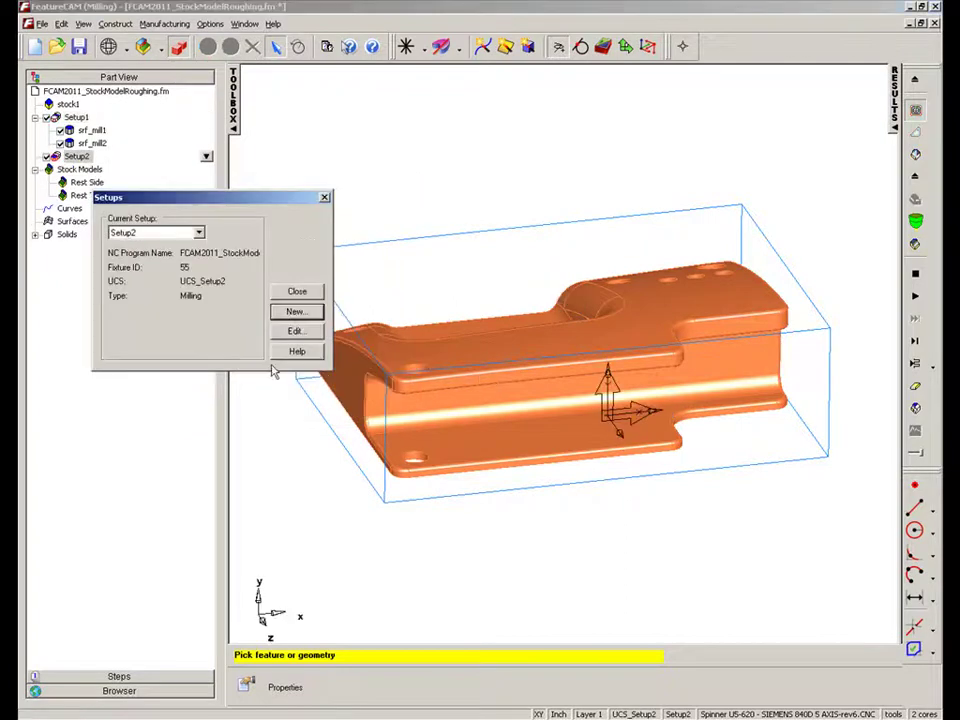
left_click(297, 291)
middle_click_drag(450, 396, 510, 439)
left_click(510, 443)
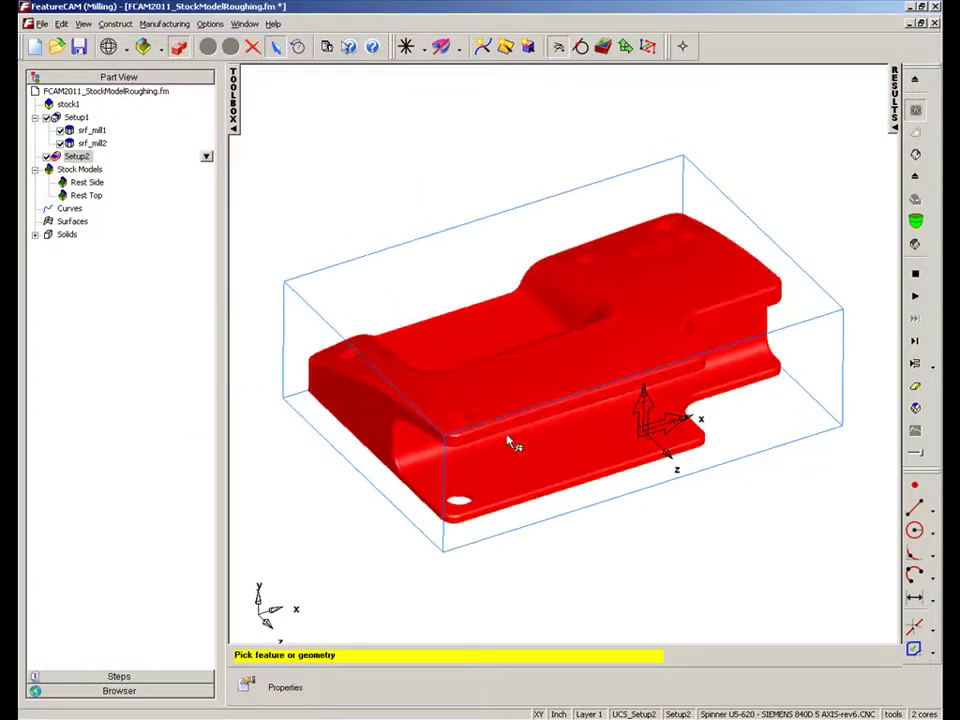
- Start a single-operation Z Level roughing surface-milling feature in Setup2
left_click(441, 46)
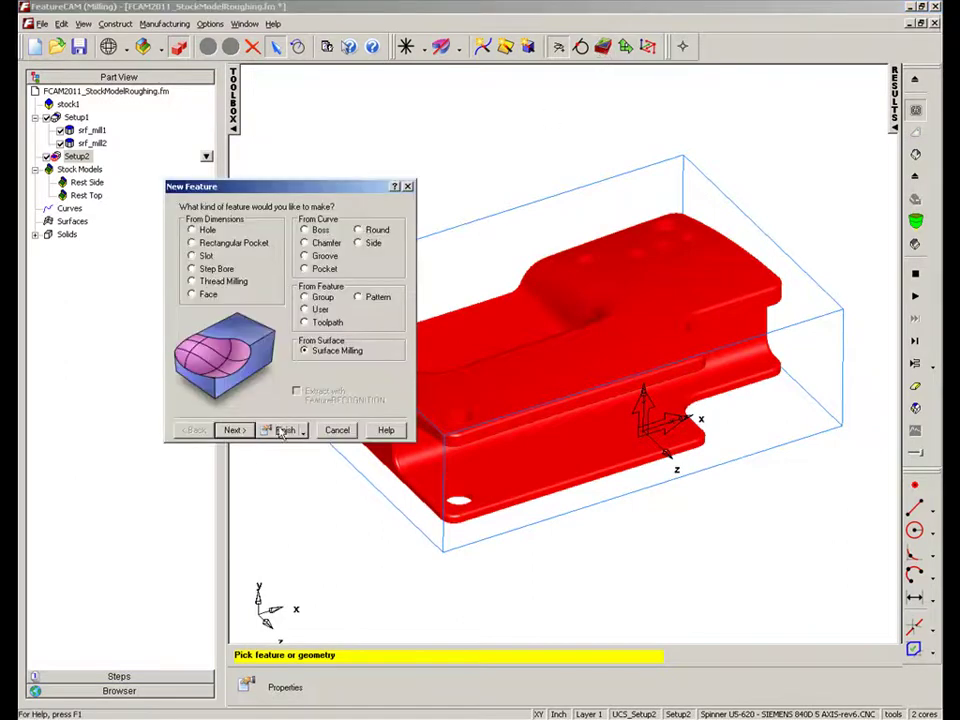
left_click(234, 430)
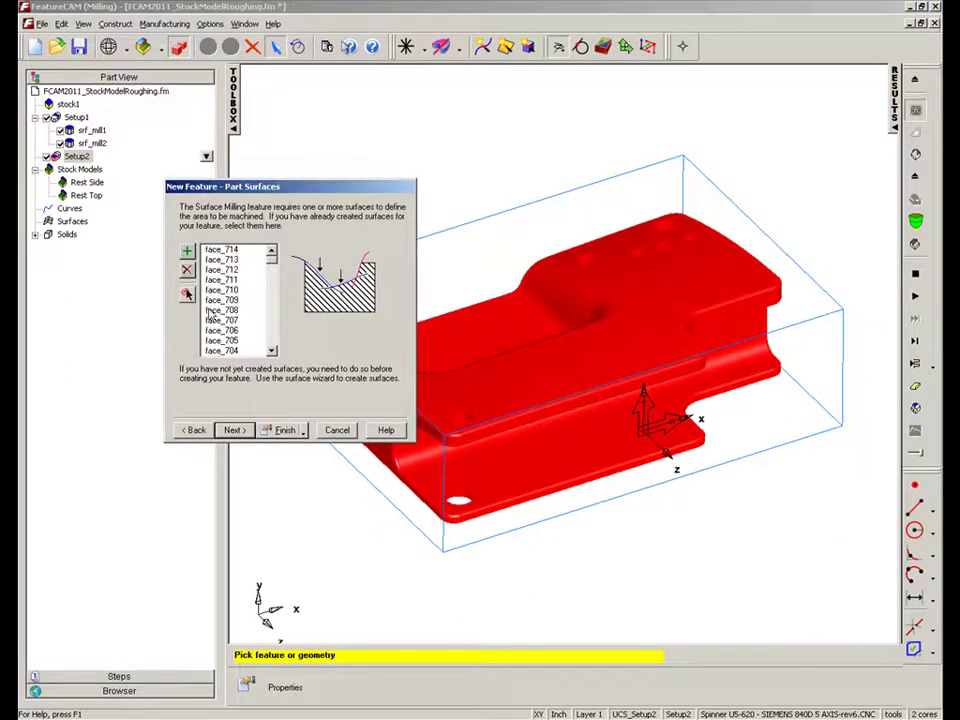
left_click(235, 431)
left_click(187, 261)
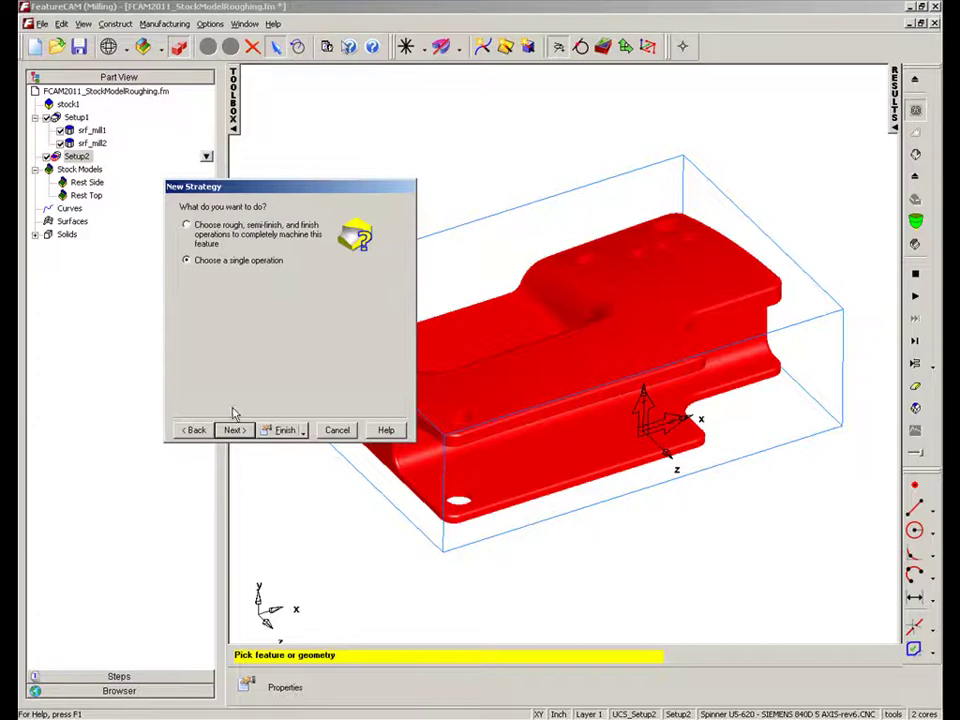
left_click(235, 430)
left_click(213, 347)
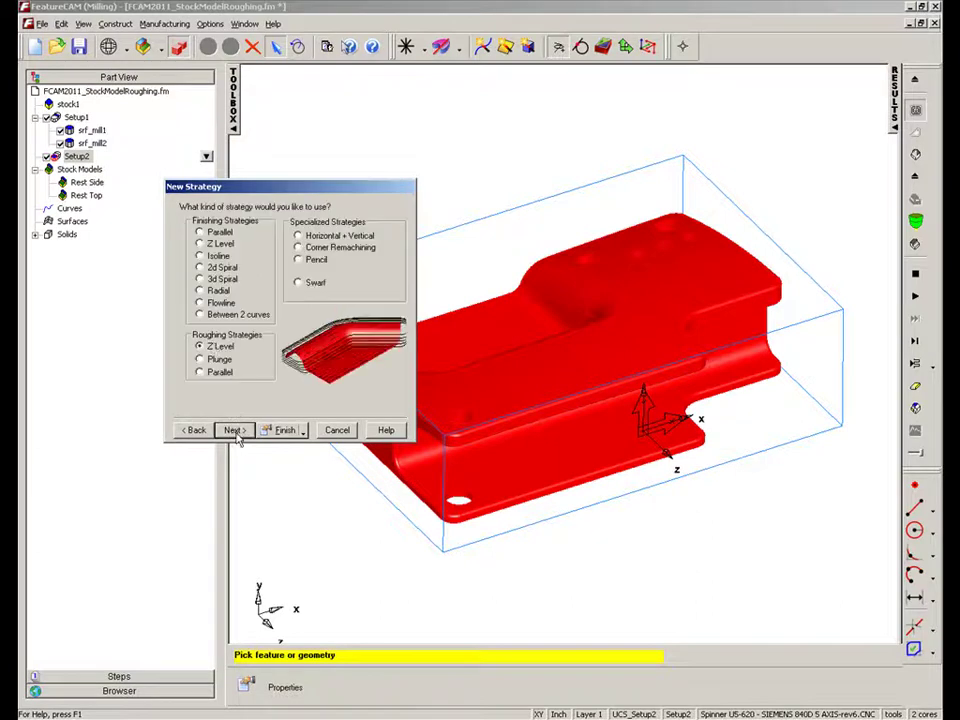
left_click(233, 430)
left_click(234, 430)
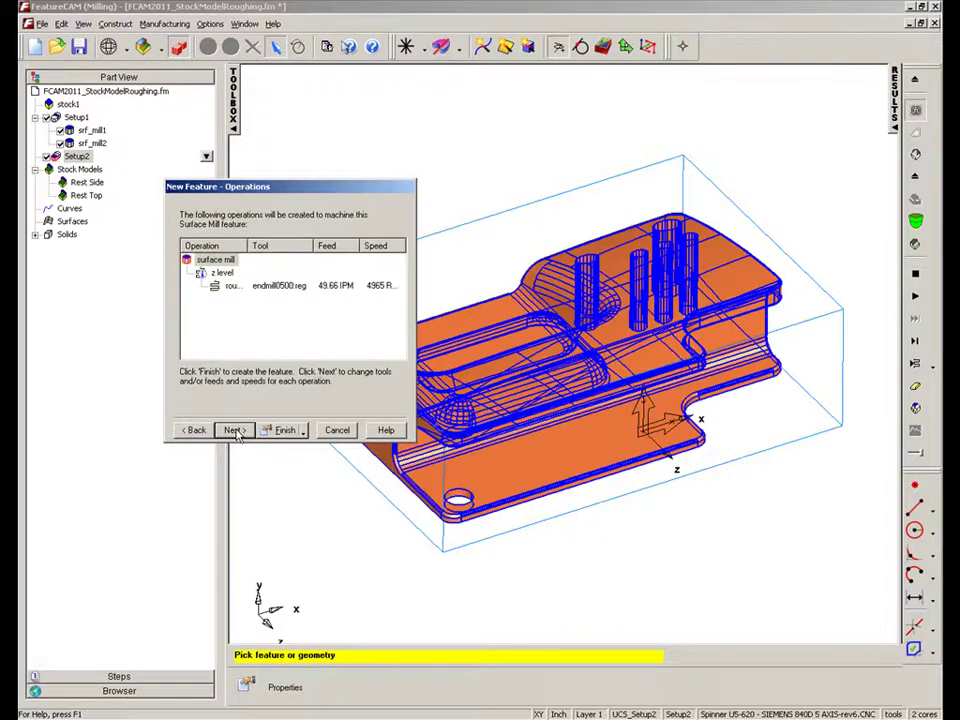
left_click(234, 430)
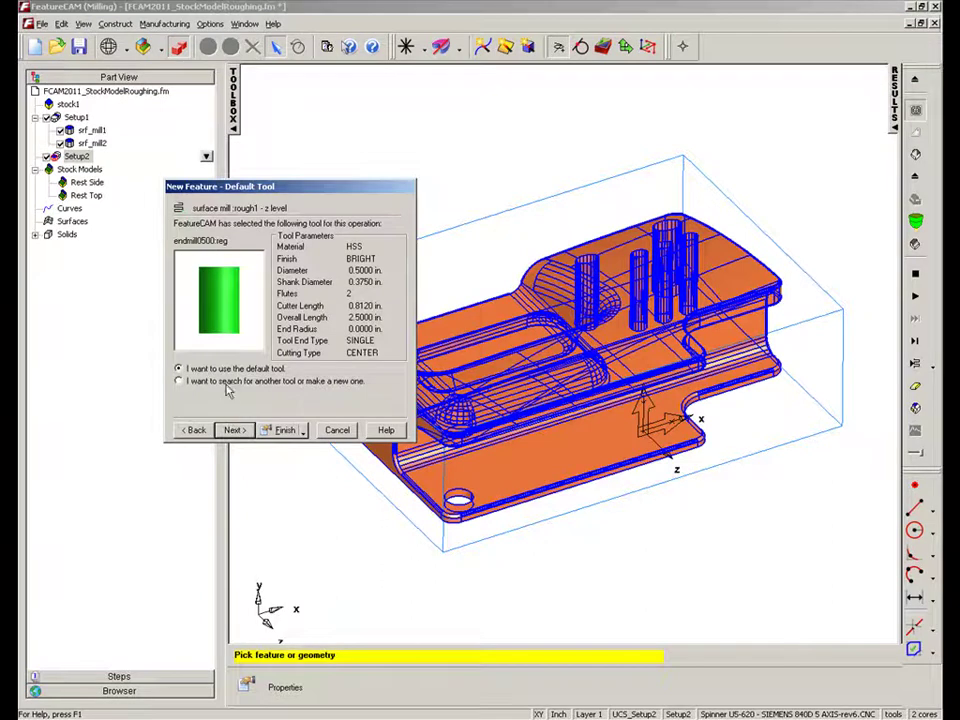
- Choose the 0.5-inch end mill with 2.0-inch cutter length and finish srf_mill3
left_click(234, 430)
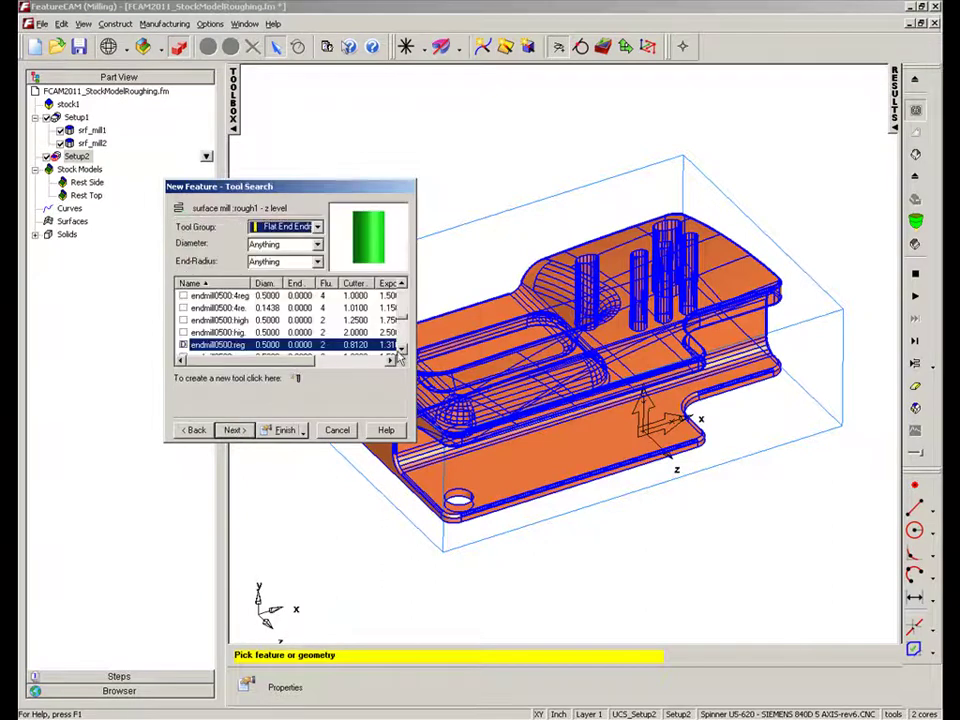
left_click(401, 350)
left_click(232, 308)
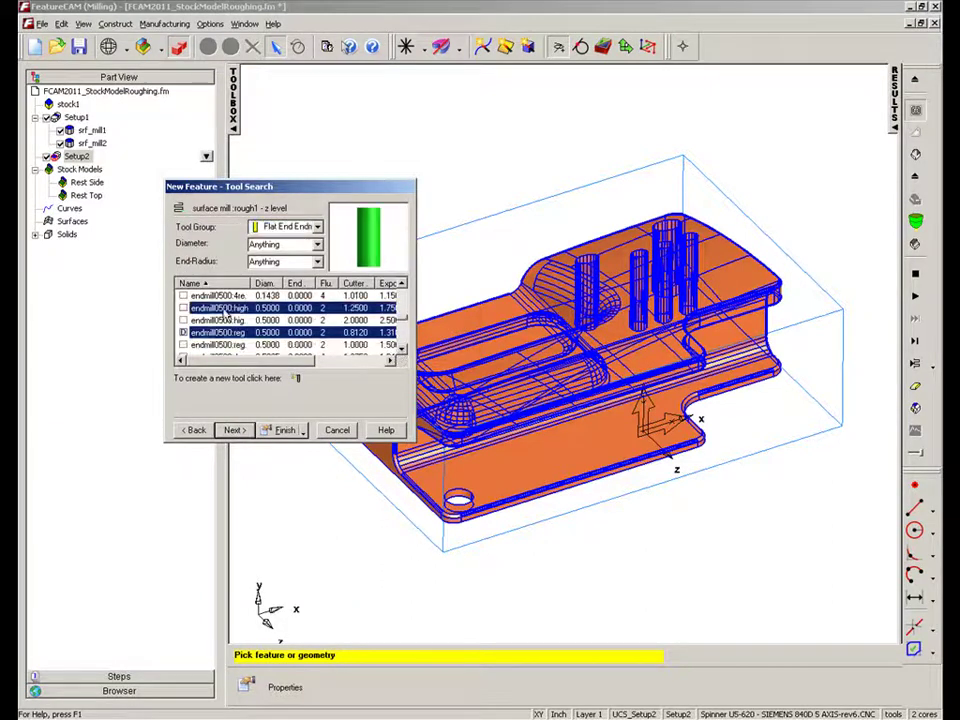
left_click(214, 320)
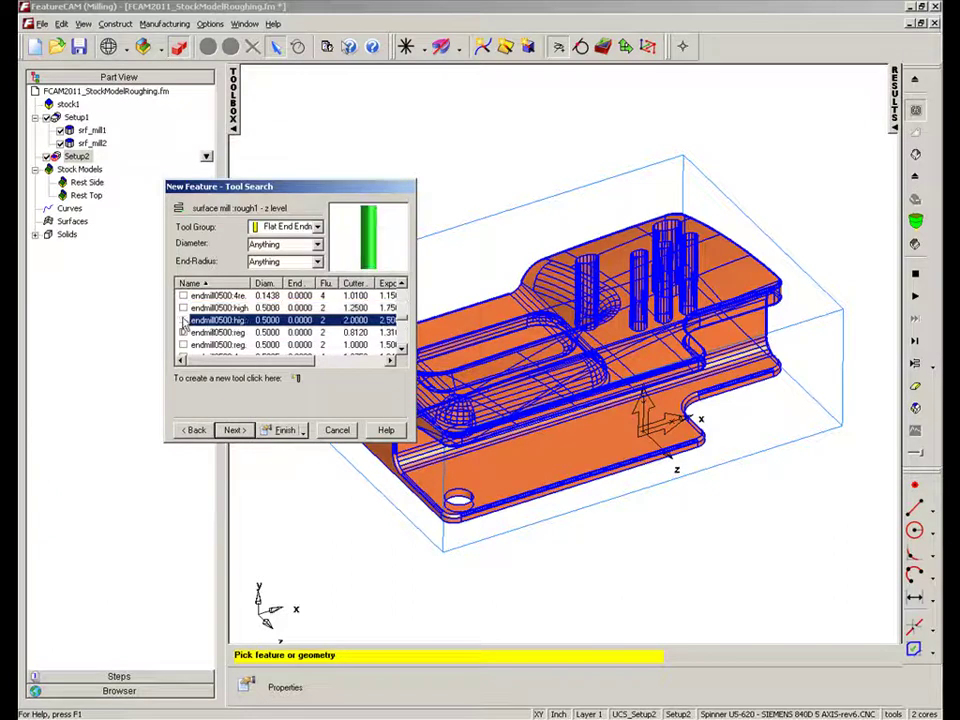
left_click(234, 430)
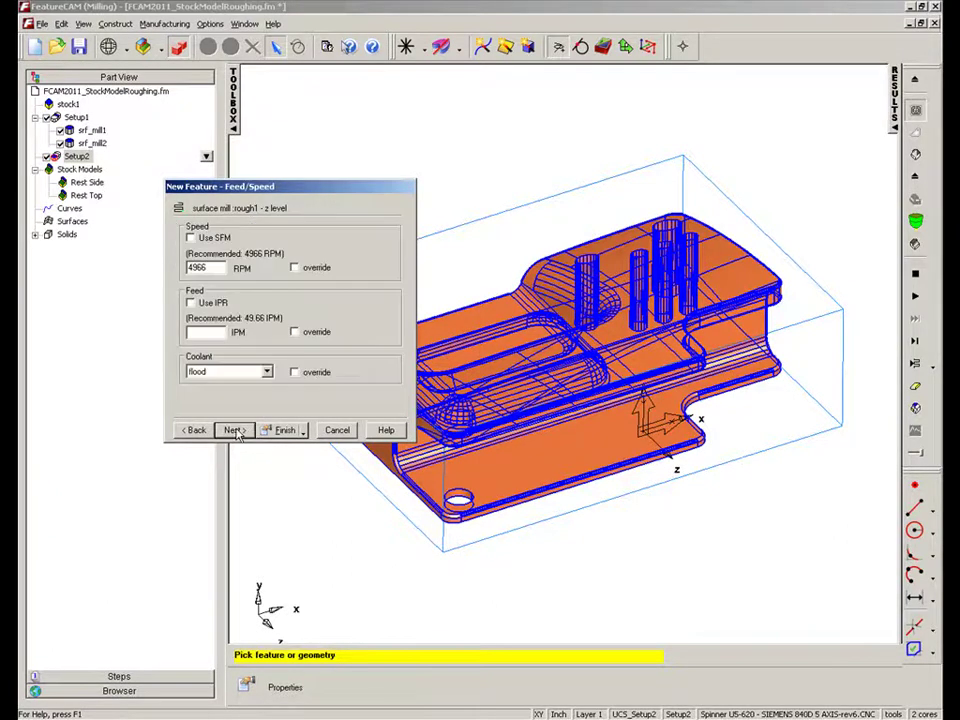
left_click(234, 430)
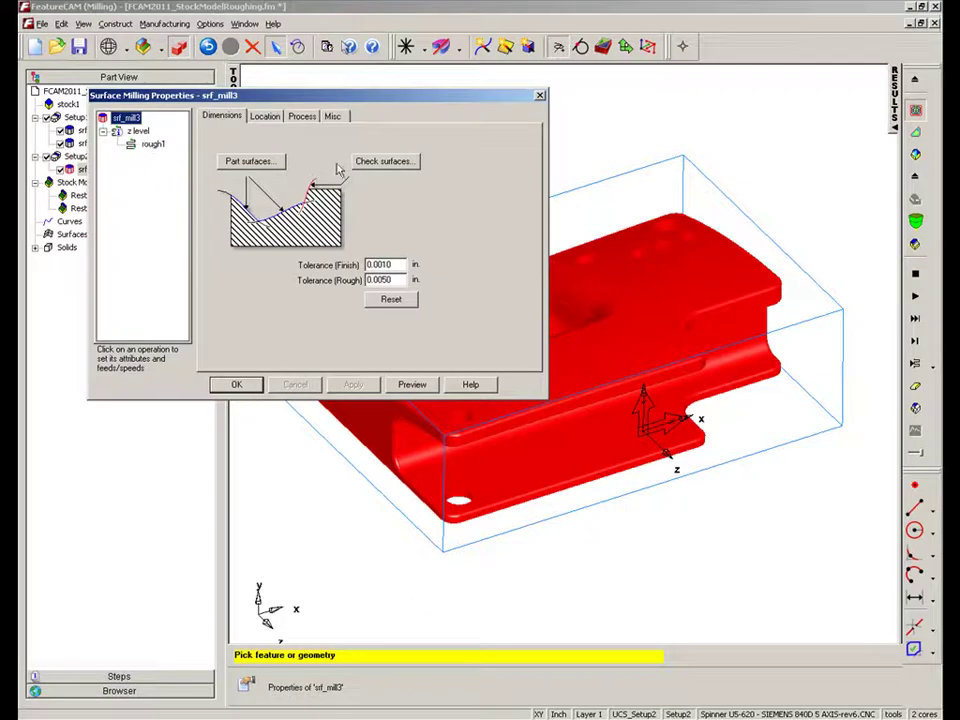
- Clip srf_mill3's z level operation with the Rest Side stock model instead of Rest Top, and apply
left_click_drag(370, 100, 384, 186)
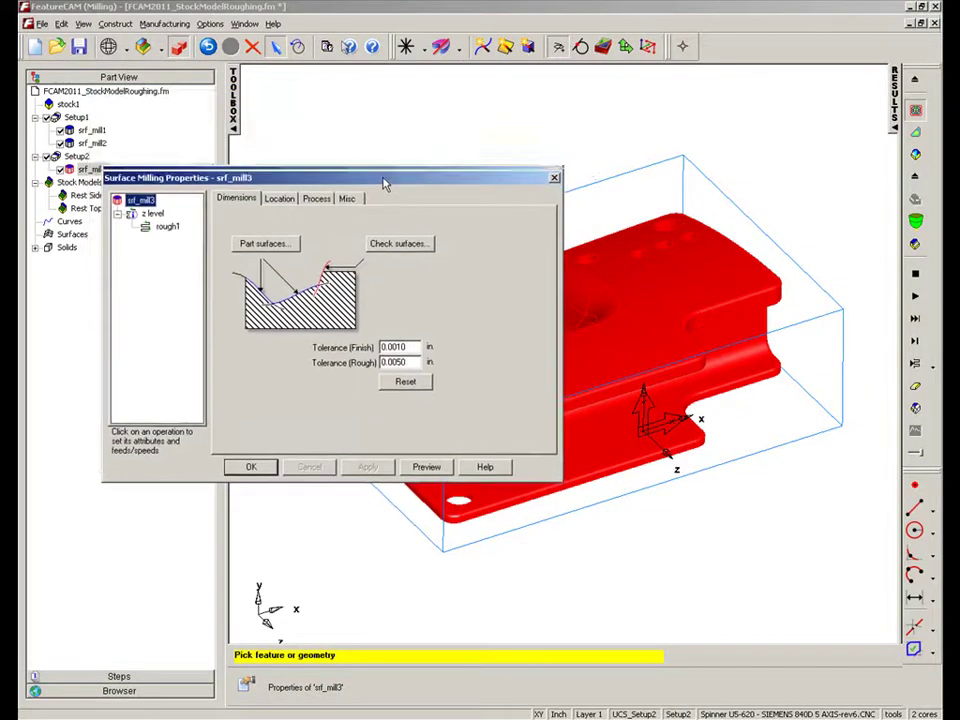
left_click(166, 229)
left_click(152, 216)
left_click(263, 201)
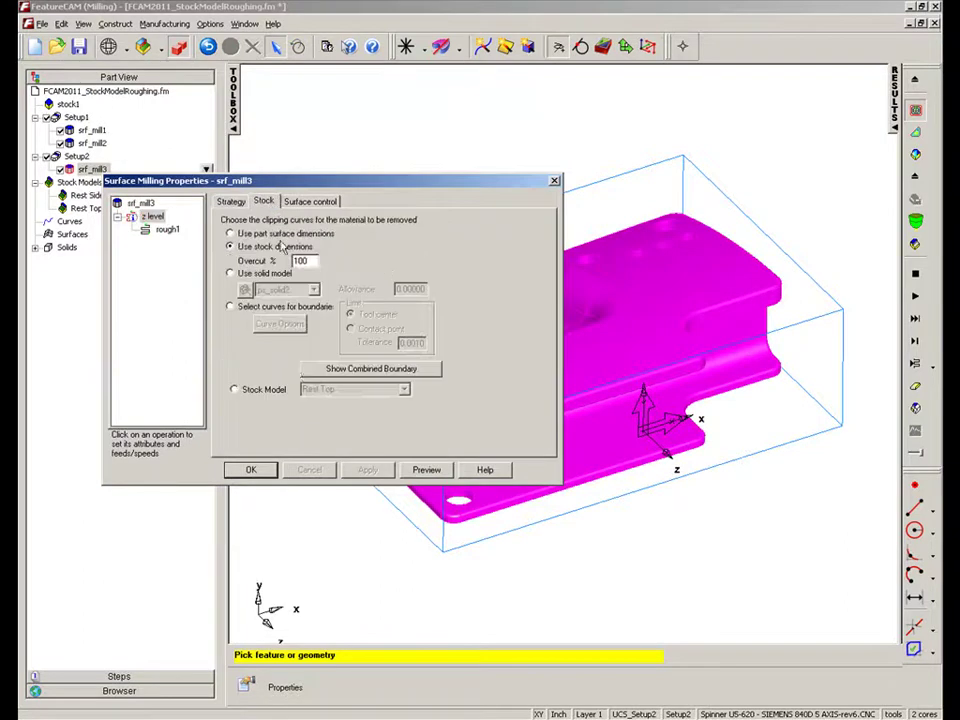
left_click(249, 387)
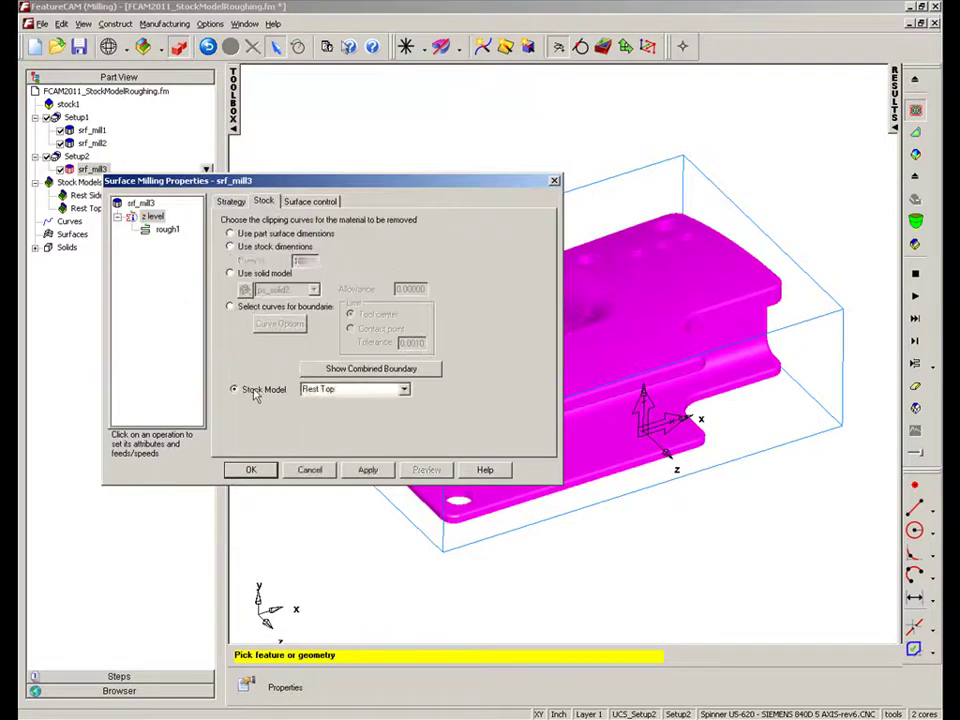
left_click(380, 388)
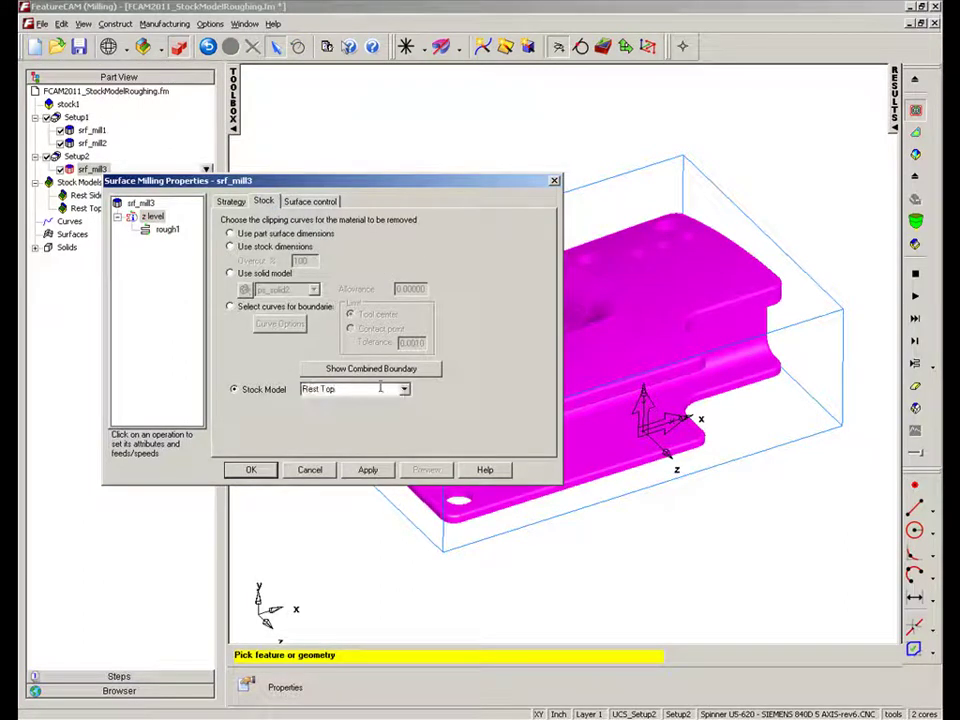
type("Side")
left_click(368, 469)
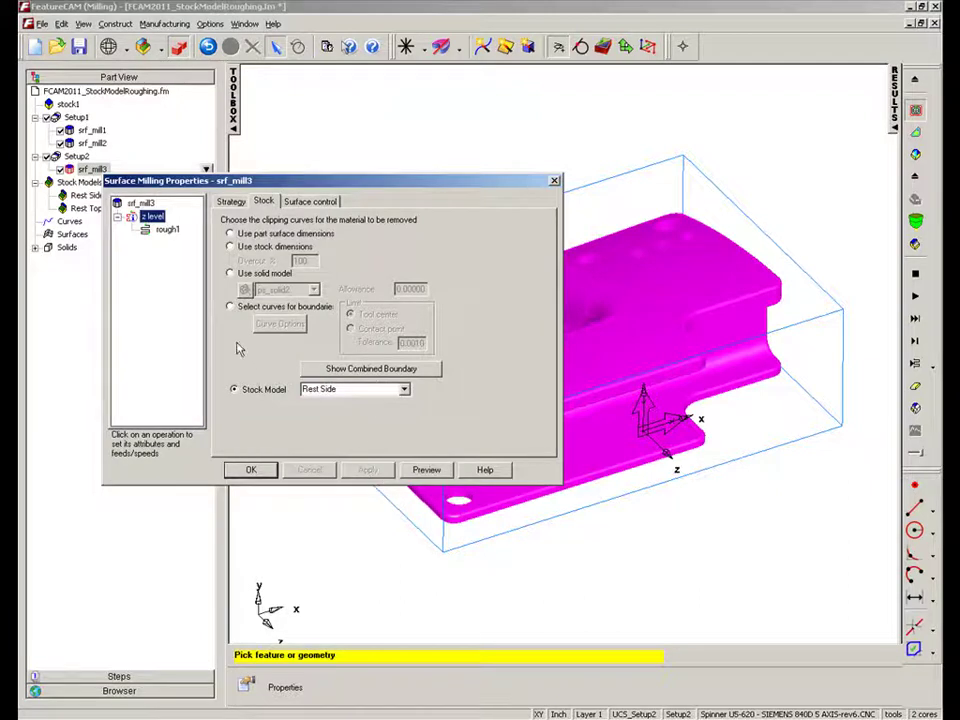
- Set rough1's Z increment to 0.1000 and apply it
left_click(163, 229)
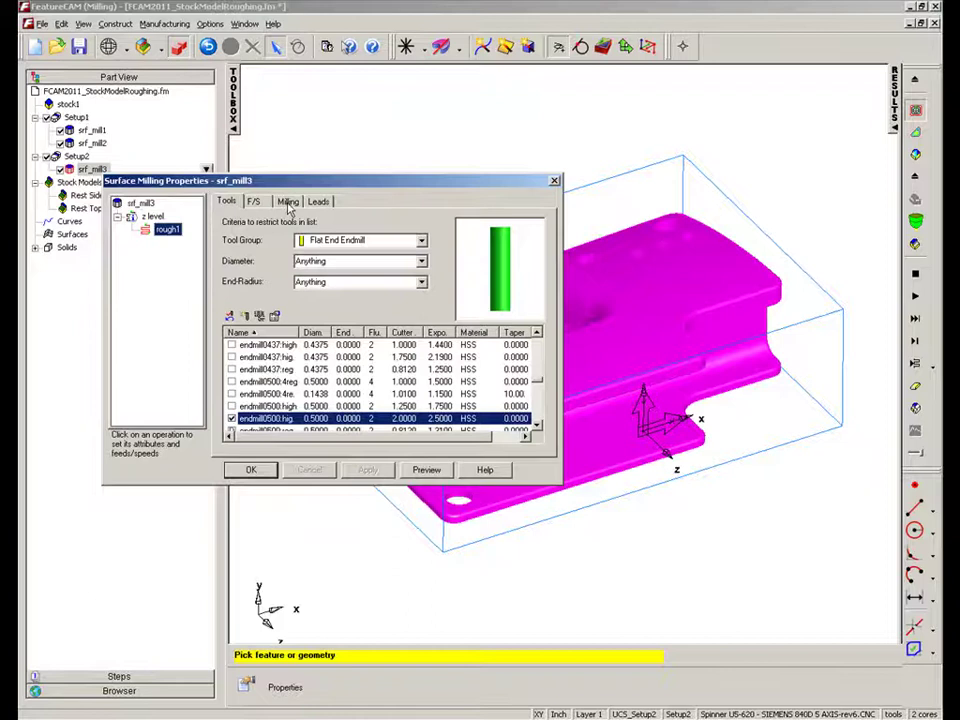
left_click(288, 202)
left_click(285, 362)
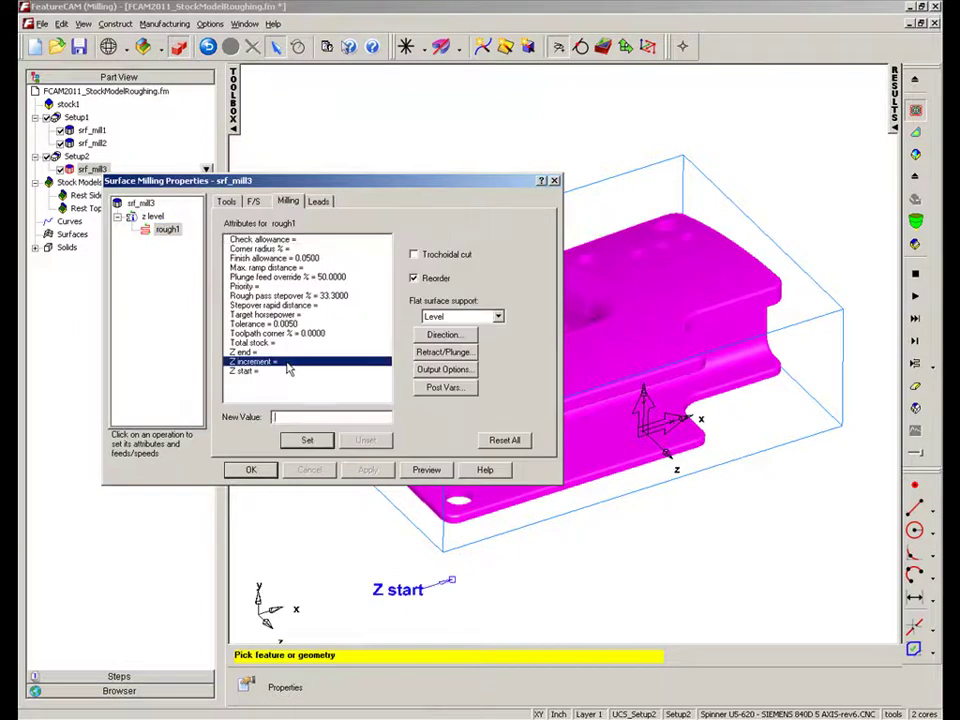
left_click(303, 441)
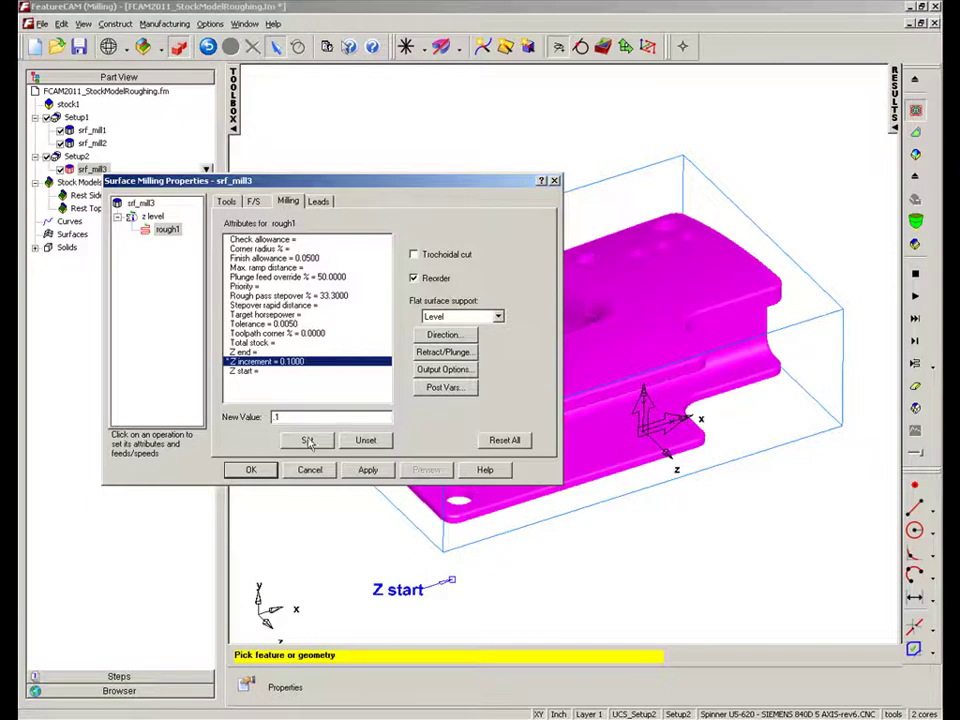
left_click(368, 469)
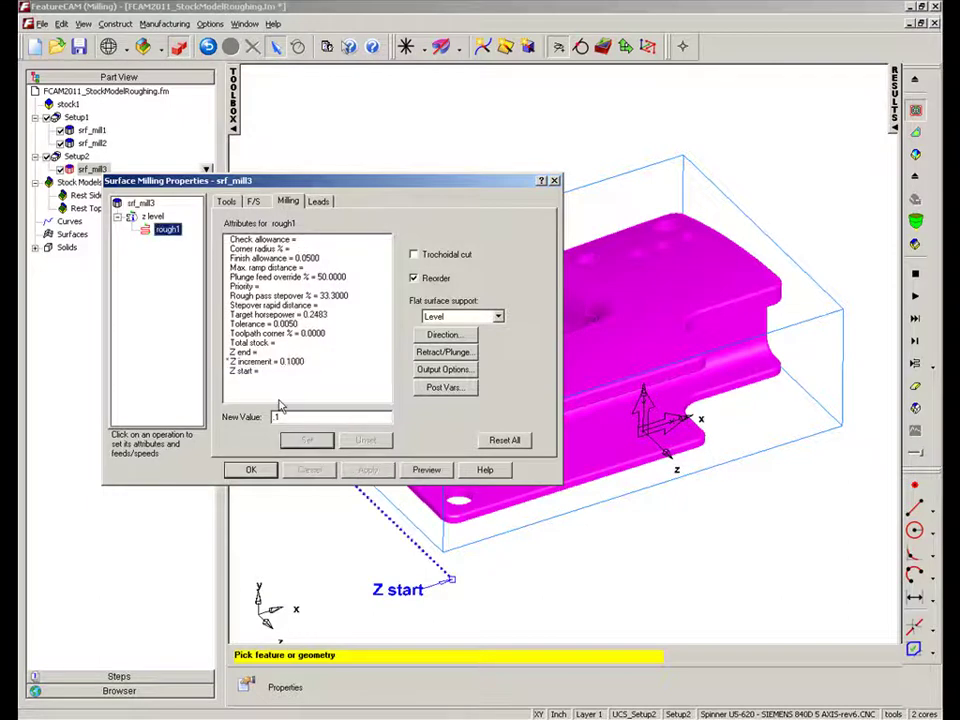
- Pick rough1's Z end (-1.7157) from the green floor face and close the properties
left_click(262, 354)
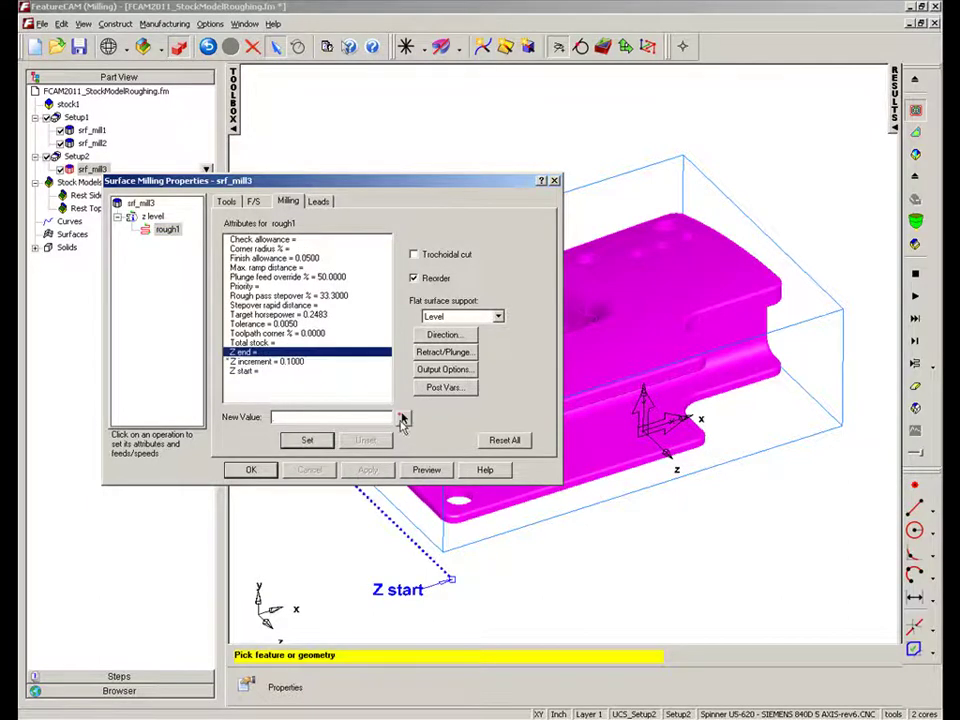
left_click(402, 419)
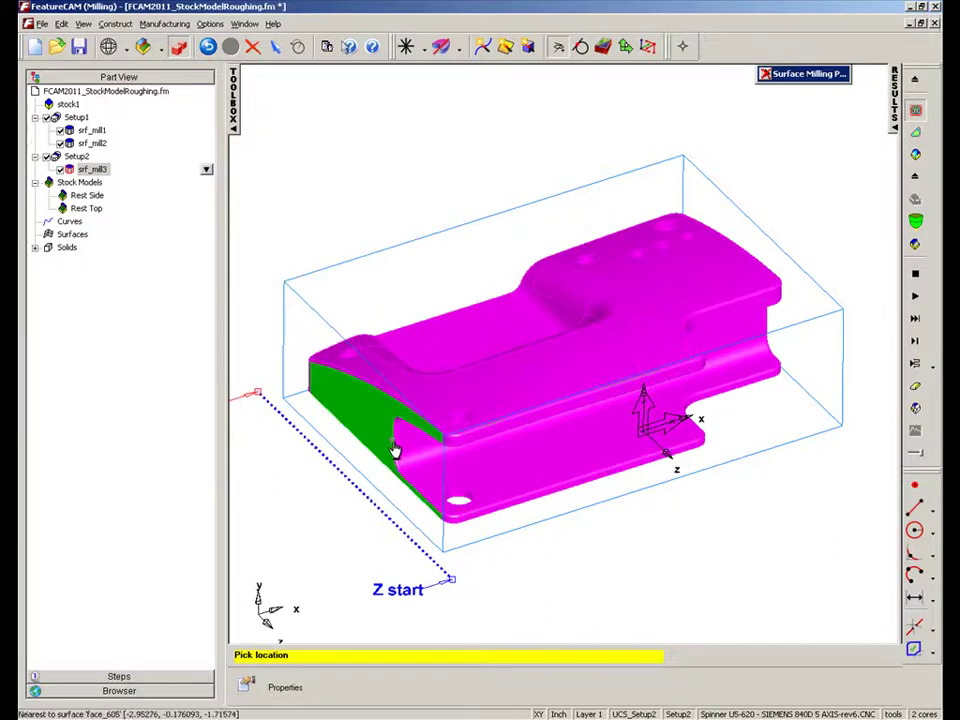
left_click(395, 450)
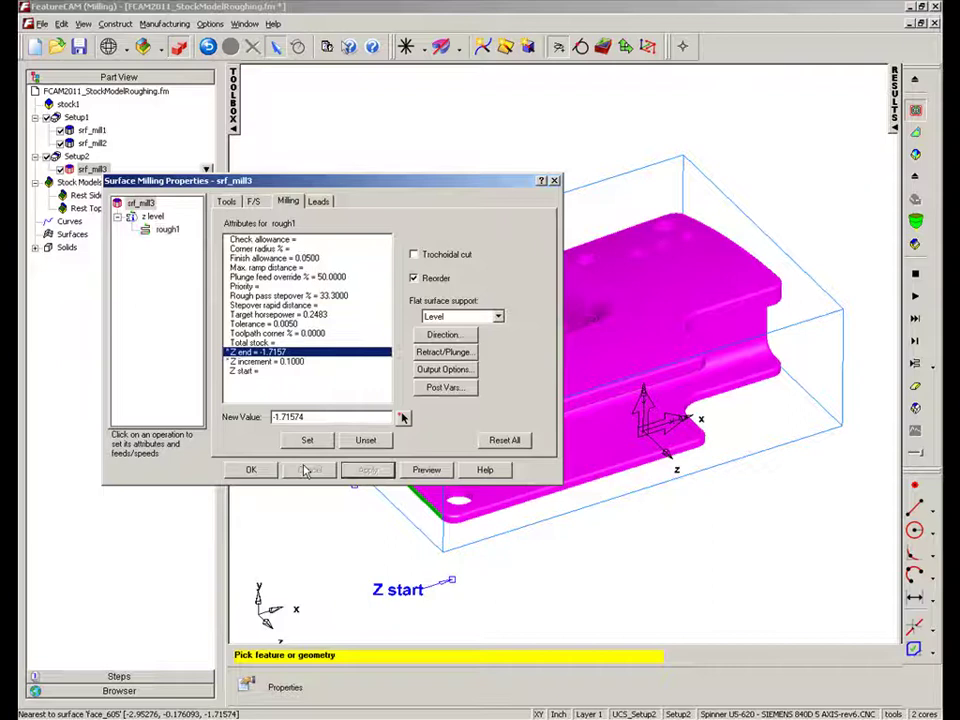
left_click(251, 470)
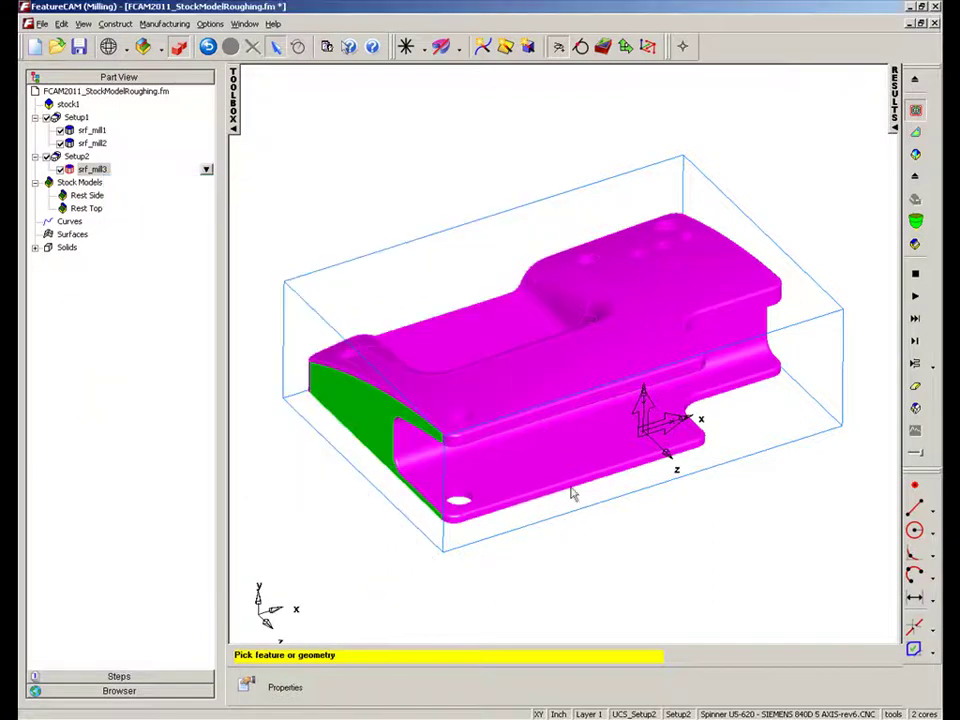
middle_click_drag(572, 493, 386, 246)
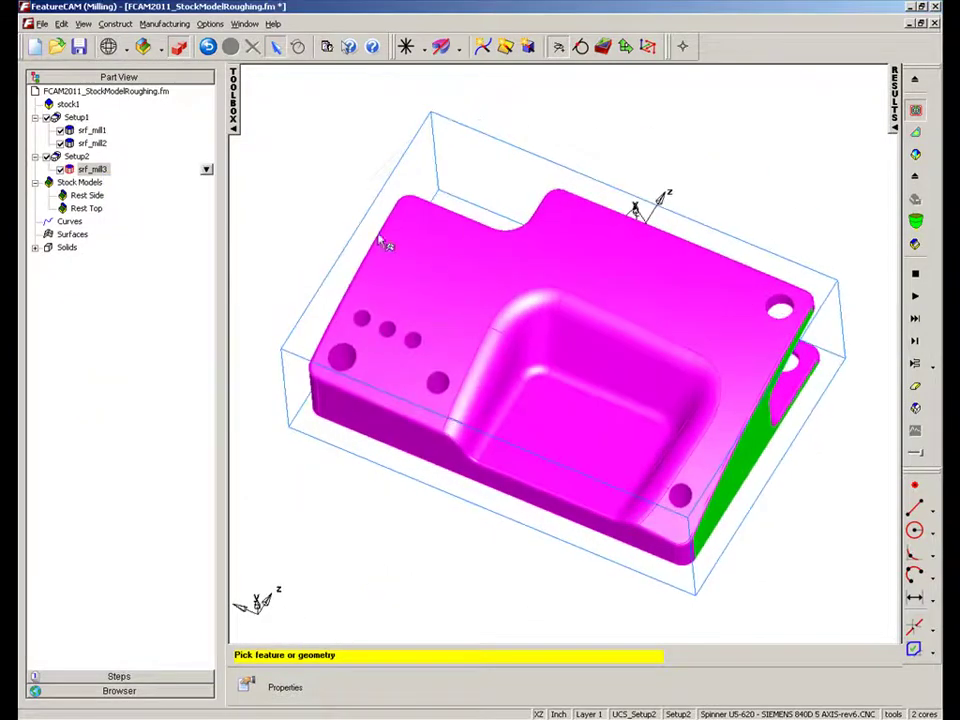
- Preview the srf_mill3 toolpath from its properties
right_click(94, 171)
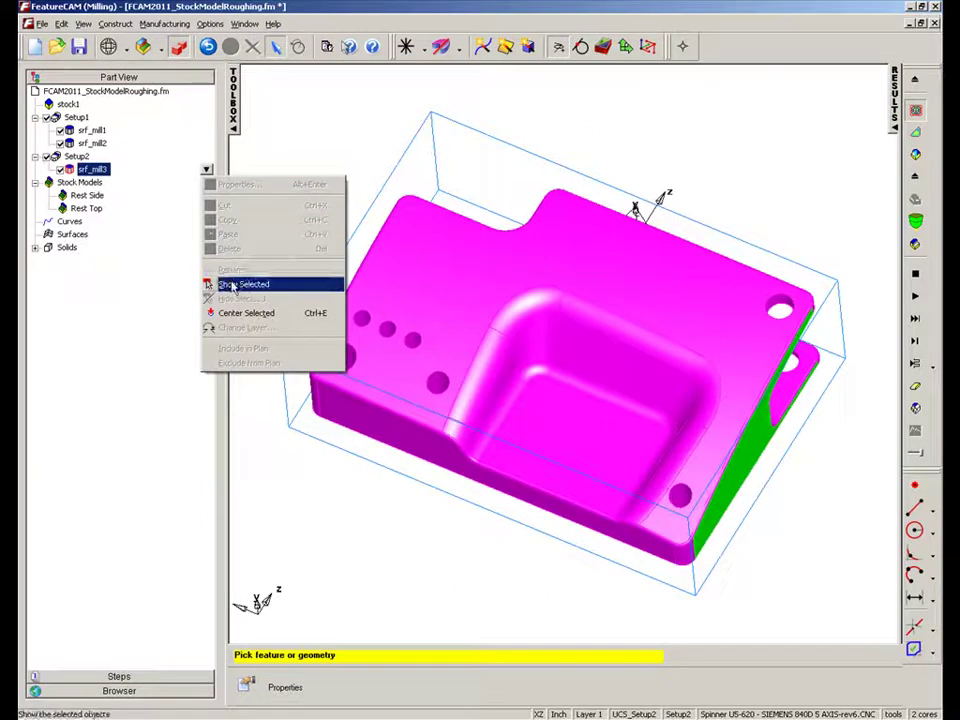
left_click(94, 169)
right_click(94, 169)
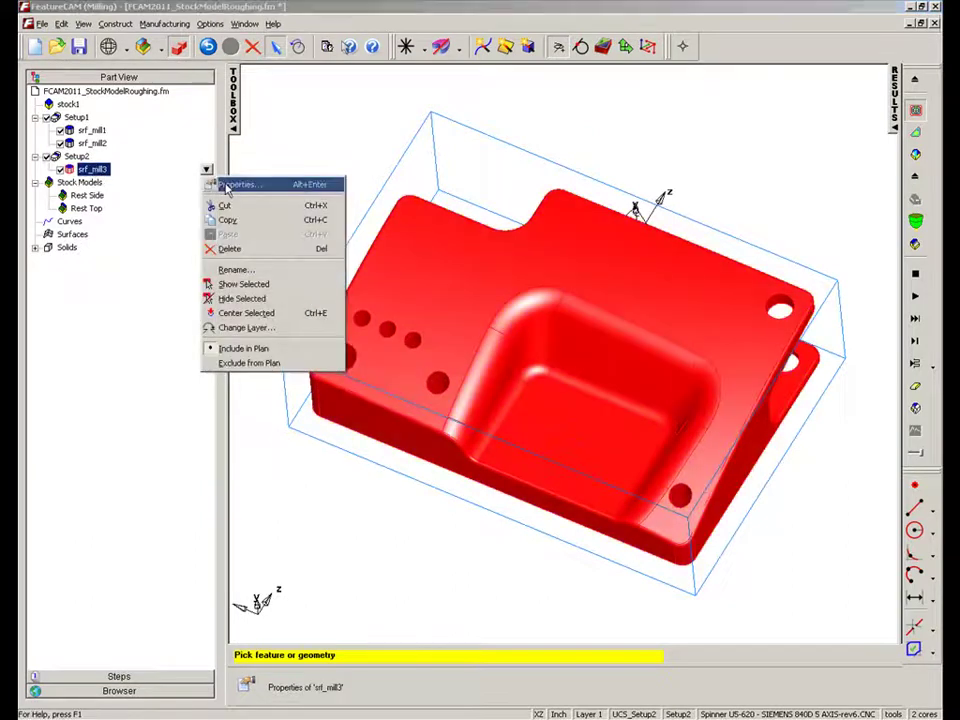
left_click(238, 184)
left_click(426, 469)
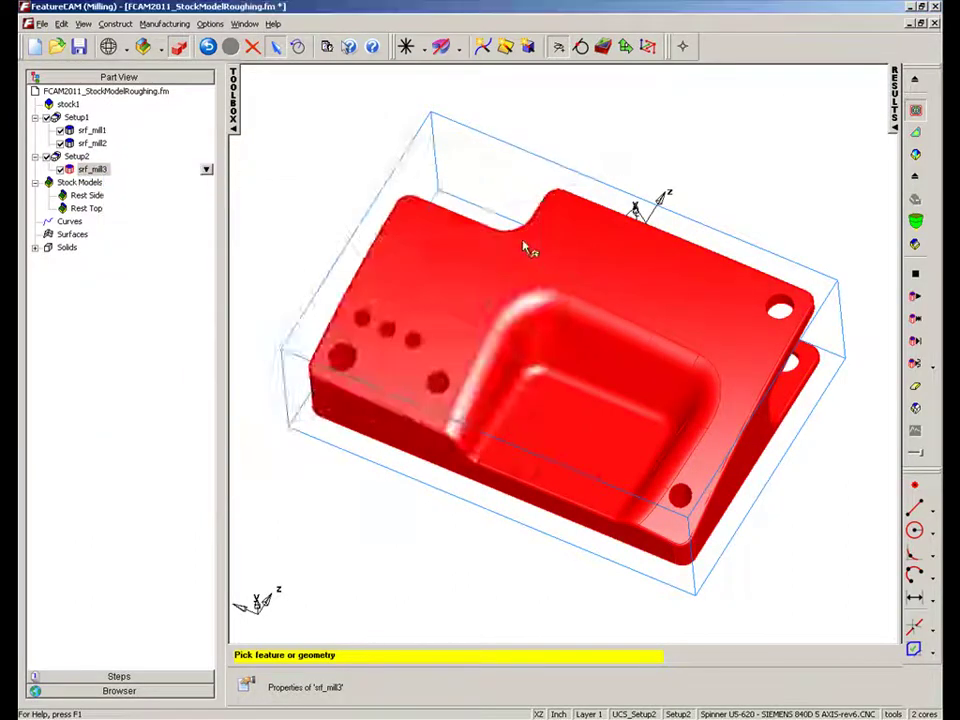
- Simulate the srf_mill3 rest-roughing toolpath (27:32.5 estimated) and inspect it from several angles
middle_click_drag(527, 249, 648, 372)
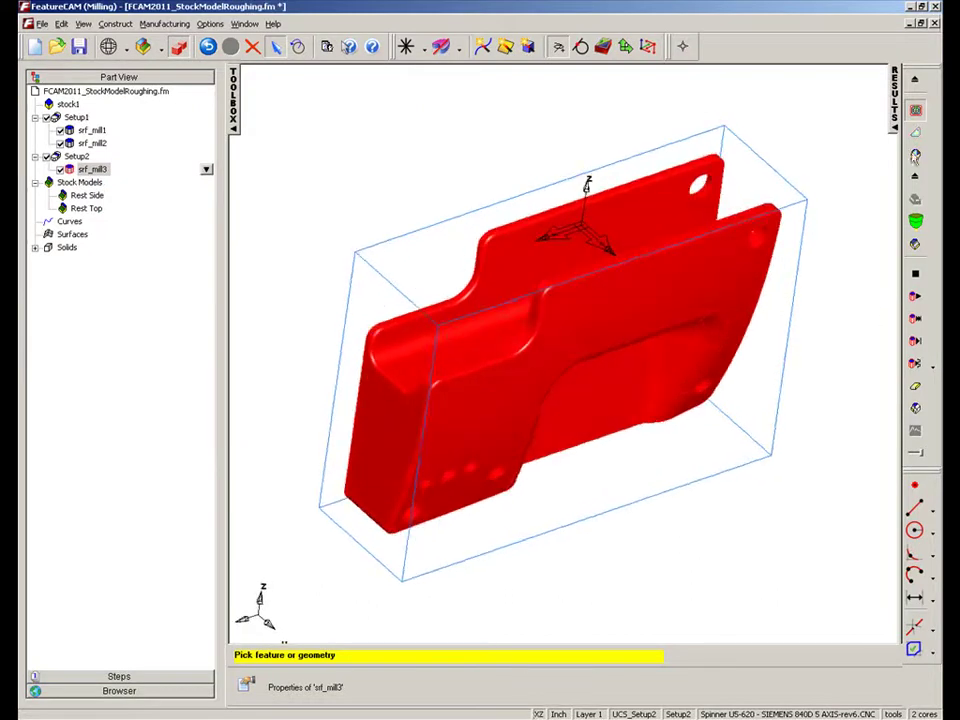
left_click(914, 296)
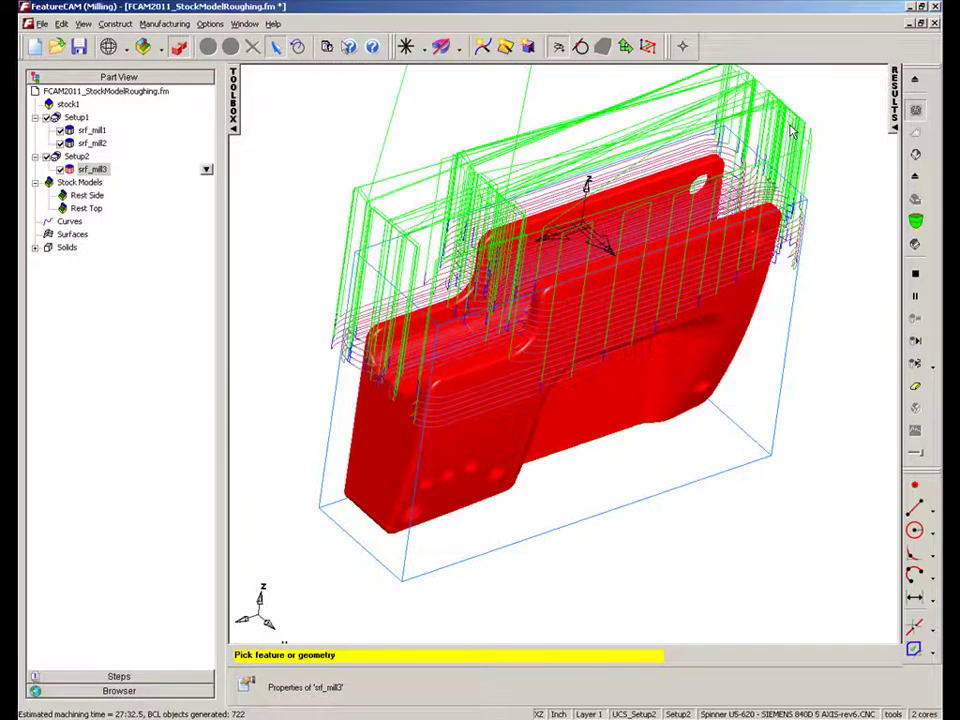
middle_click_drag(365, 265, 416, 193)
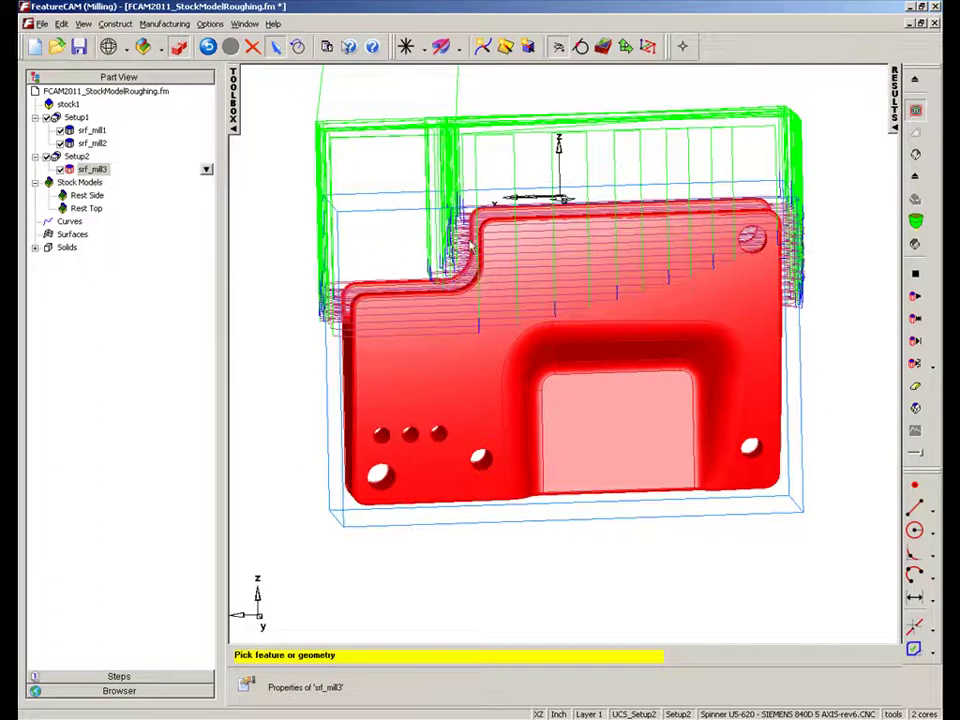
middle_click_drag(810, 356, 452, 258)
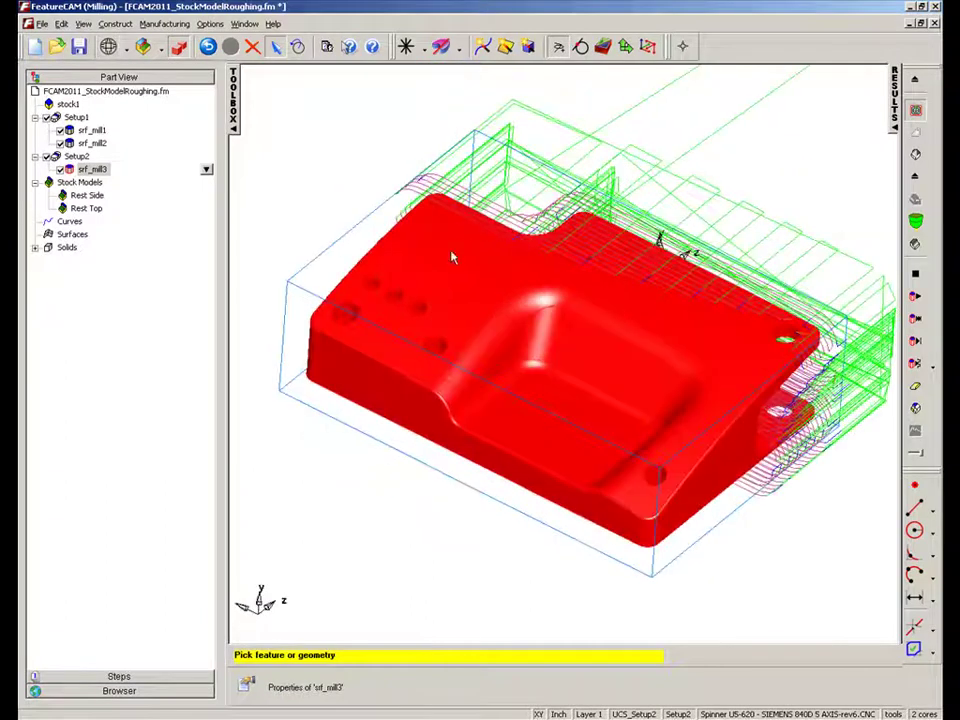
- Clear the srf_mill3 toolpaths and start a 3D simulation of all operations
left_click(916, 295)
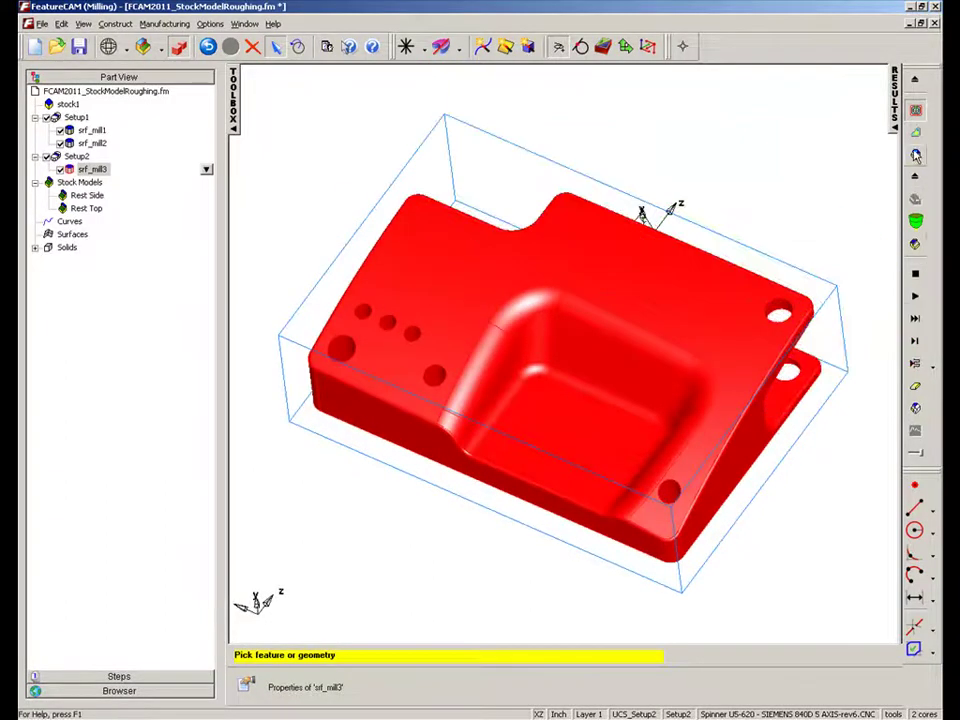
left_click(916, 295)
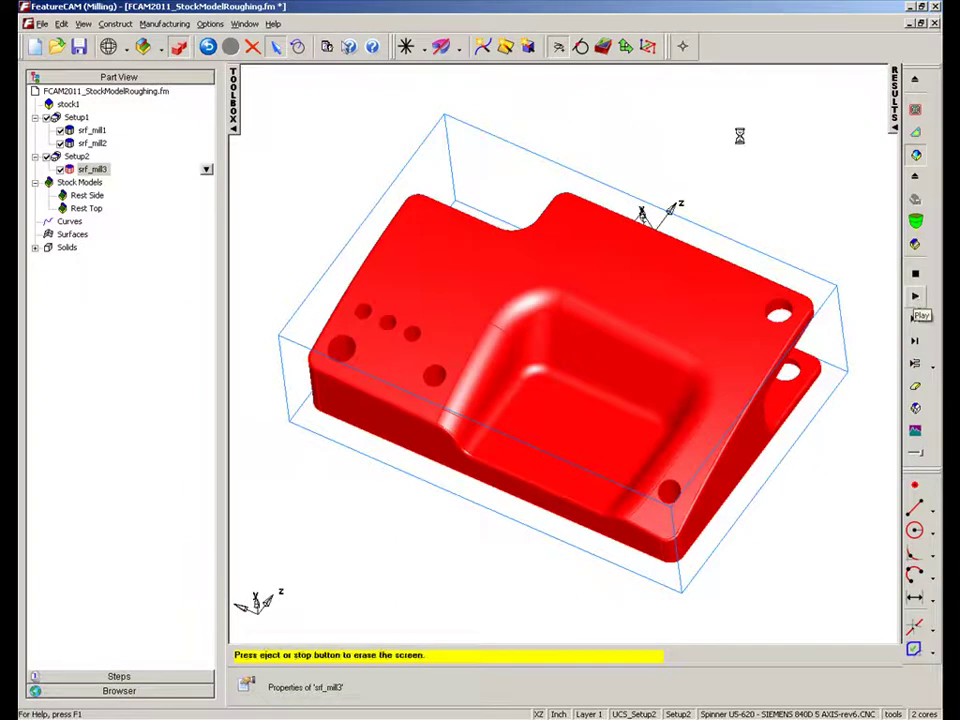